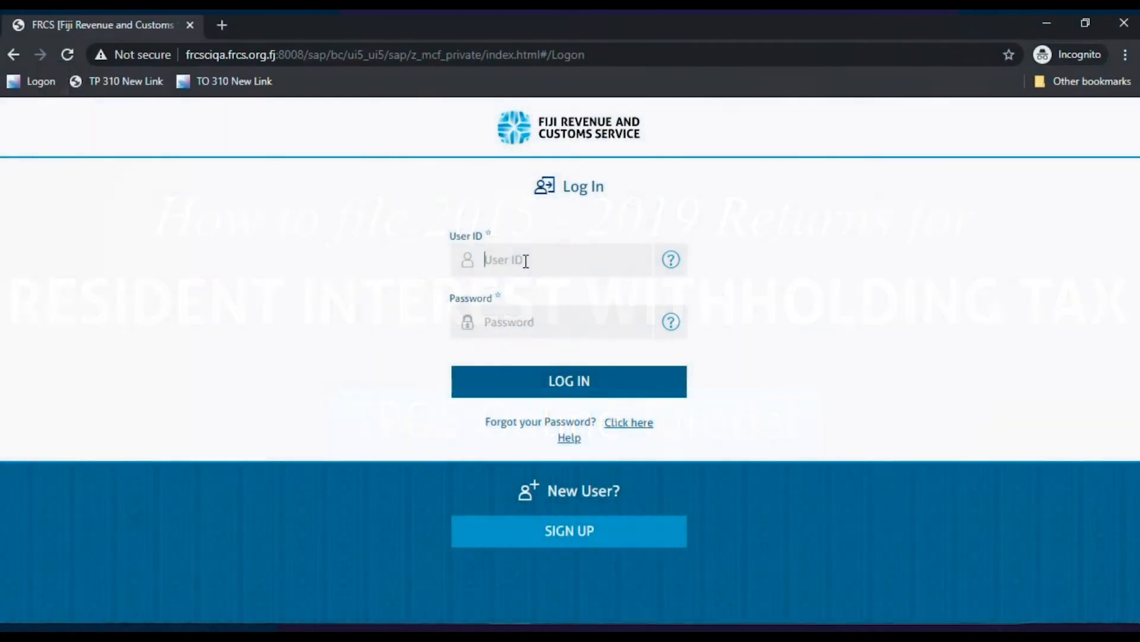
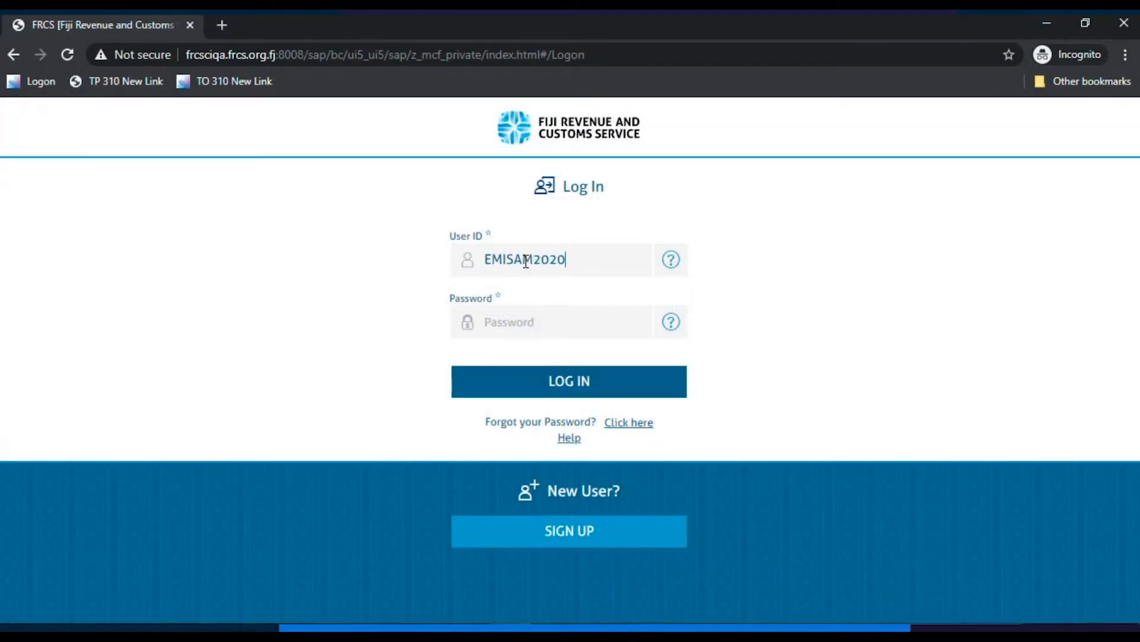
- Log in to TPOS with the taxpayer's user ID and account password
{"action": "left_click", "coordinate": [521, 318]}
{"action": "type", "text": "•"}
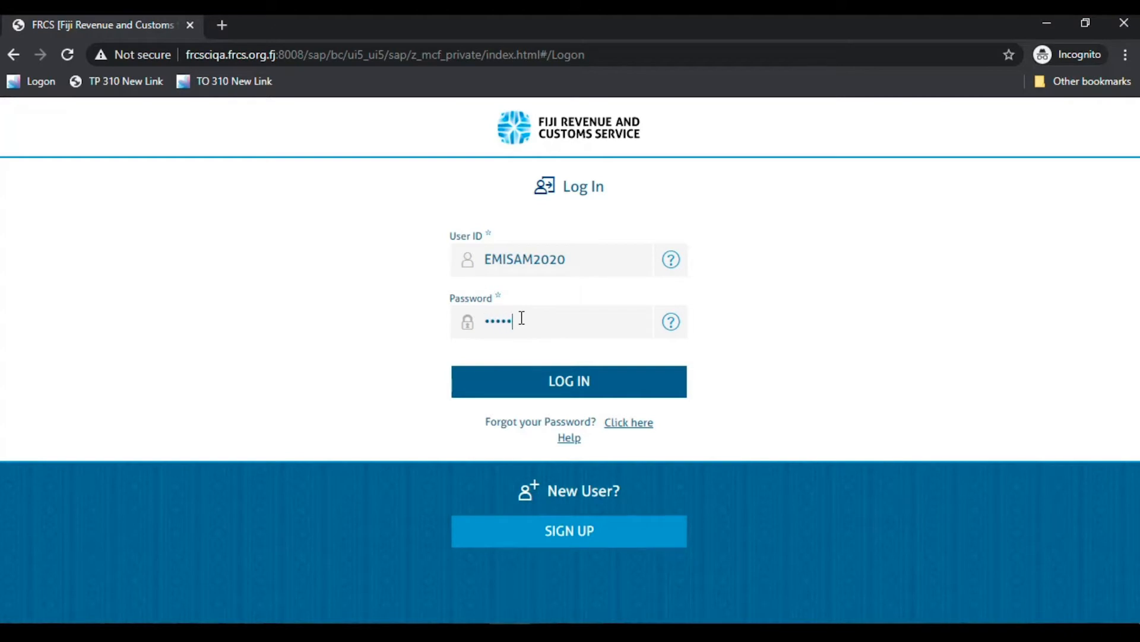
{"action": "key", "text": "Return"}
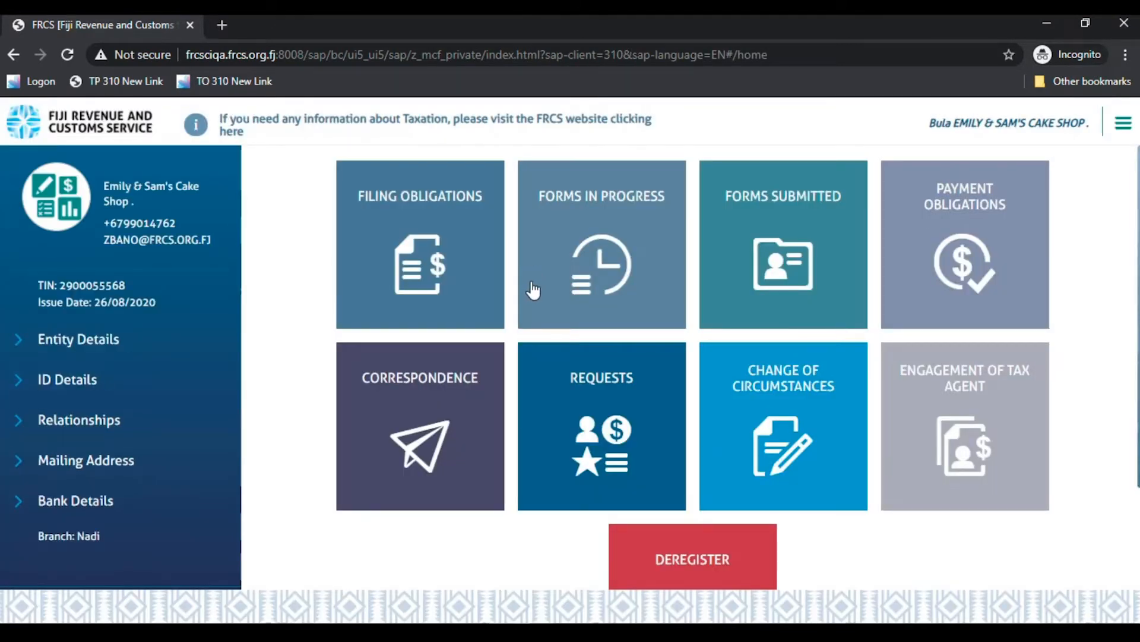
- From Filing Obligations, open the overdue Fiscal Year 2017 Resident Interest Withholding Tax Summary return
{"action": "left_click", "coordinate": [455, 225]}
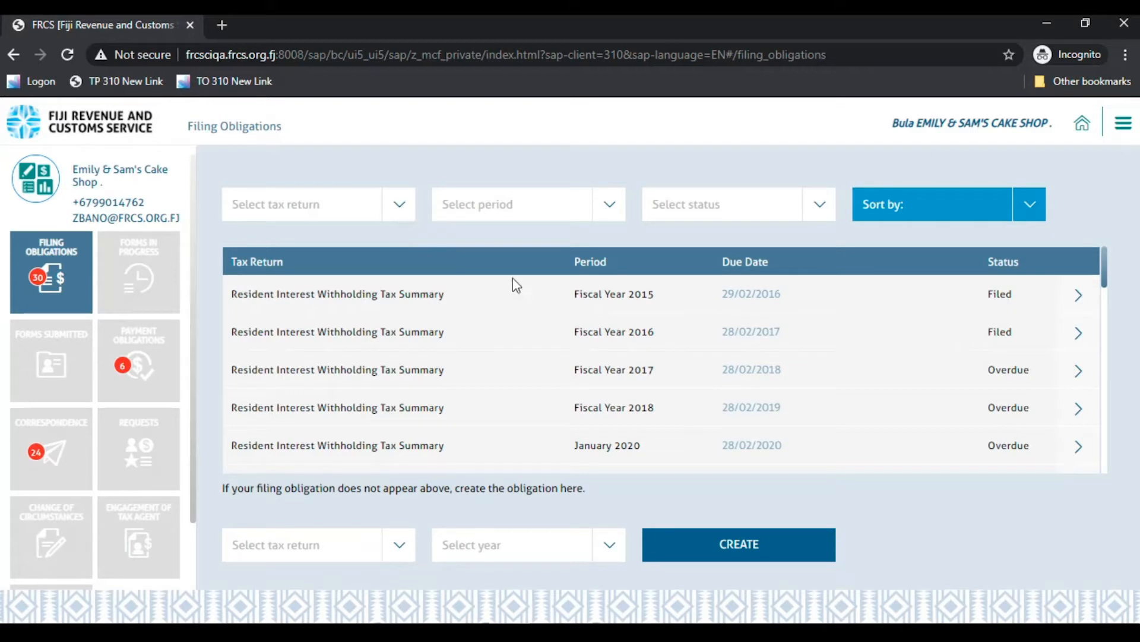
{"action": "left_click", "coordinate": [1079, 372]}
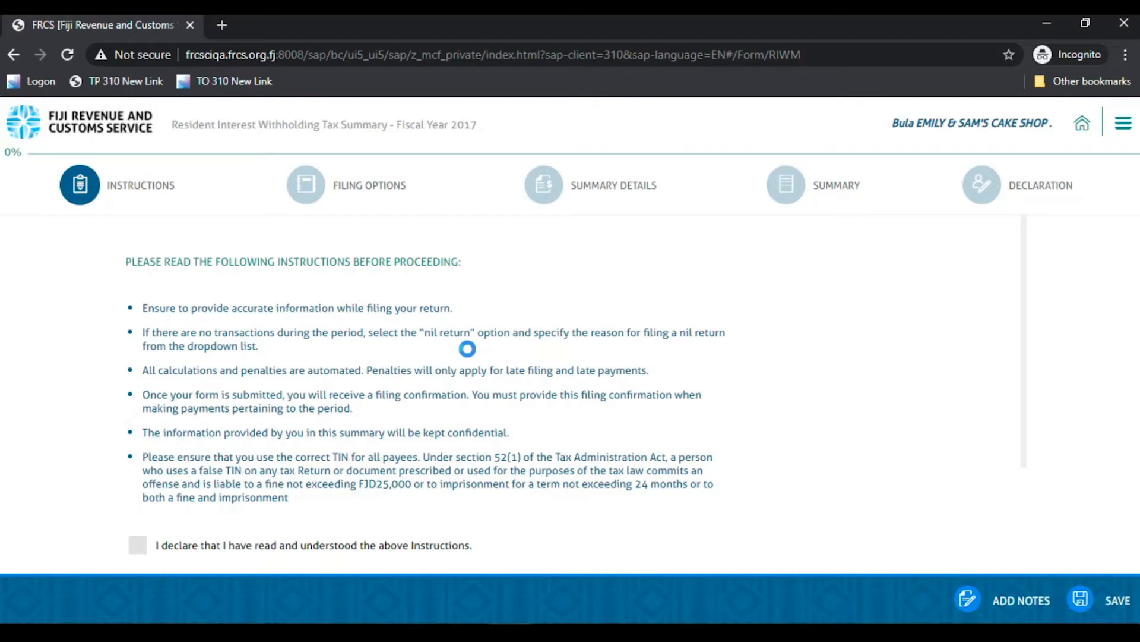
- Tick the instructions-understood declaration and continue to Filing Options
{"action": "left_click", "coordinate": [137, 545]}
{"action": "scroll", "coordinate": [258, 496], "scroll_direction": "down", "scroll_amount": 3}
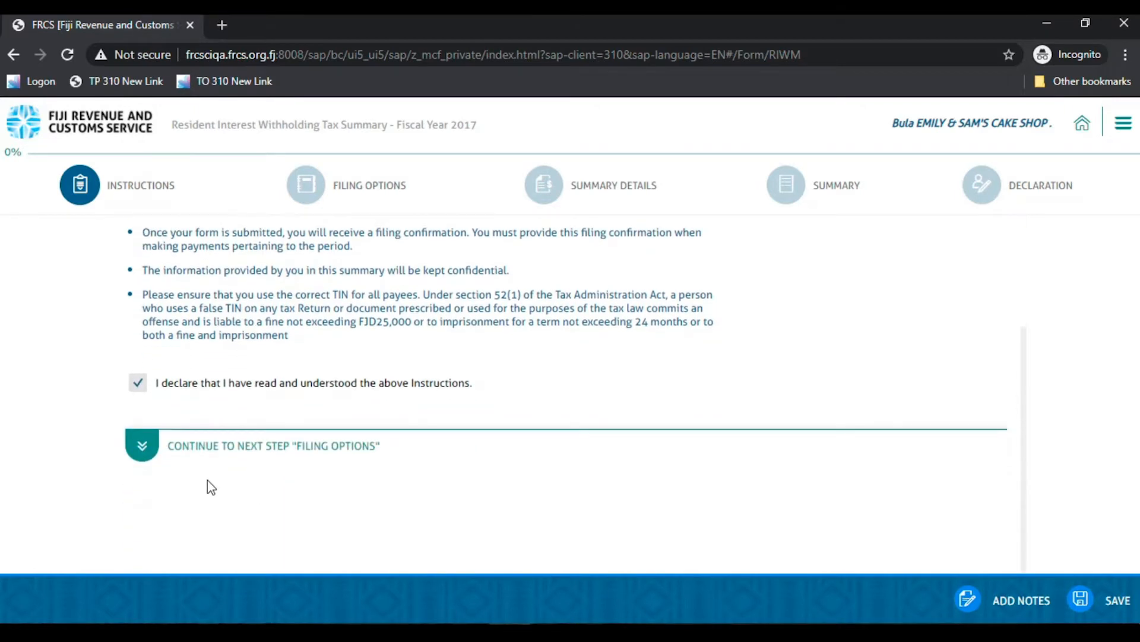
{"action": "left_click", "coordinate": [142, 447]}
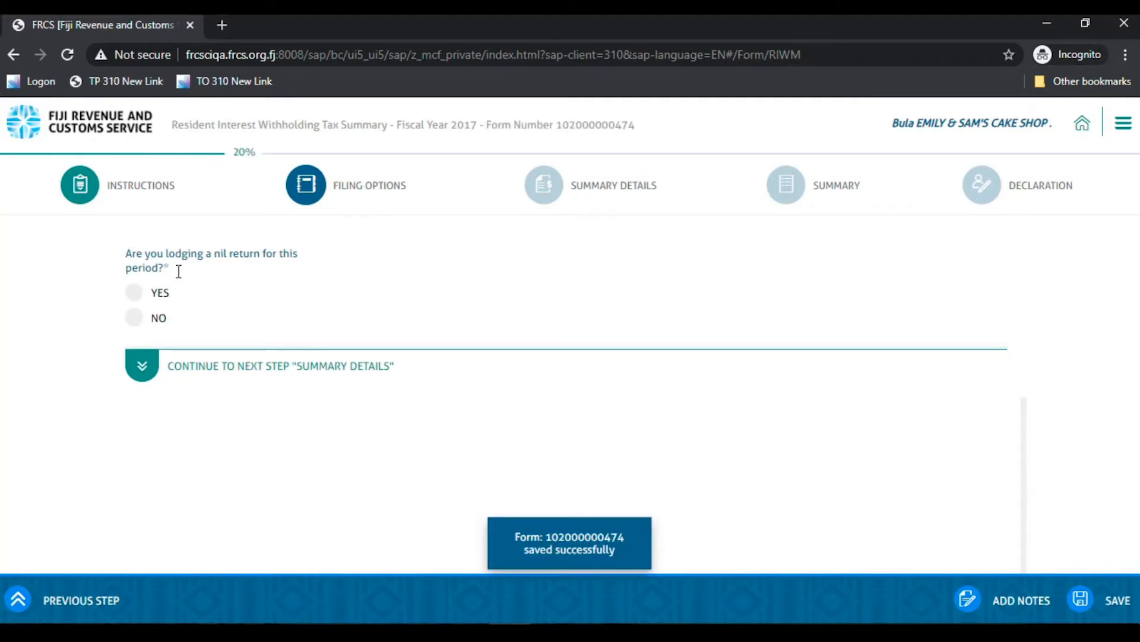
- Answer NO to lodging a nil return and continue to Summary Details
{"action": "left_click", "coordinate": [136, 293]}
{"action": "scroll", "coordinate": [415, 434], "scroll_direction": "down", "scroll_amount": 1}
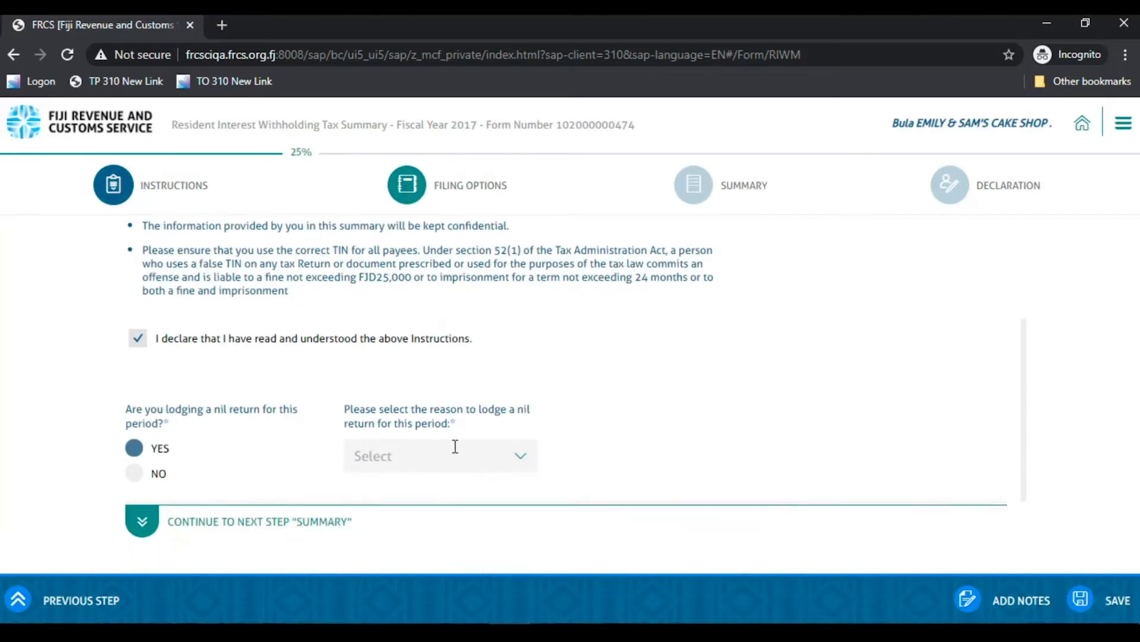
{"action": "left_click", "coordinate": [520, 442]}
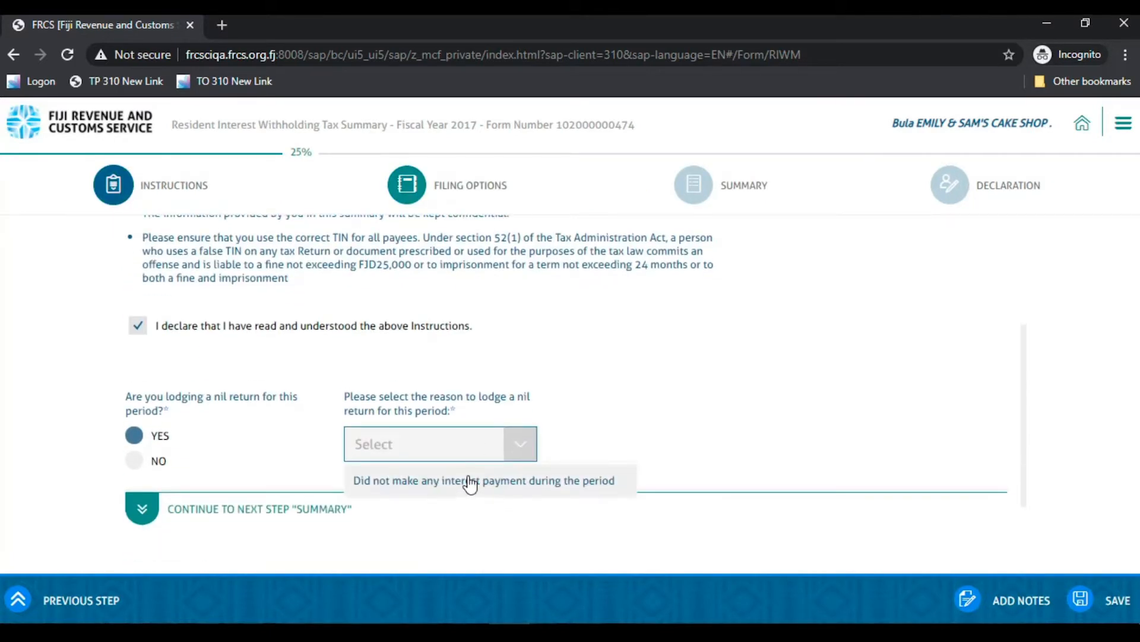
{"action": "left_click", "coordinate": [134, 460]}
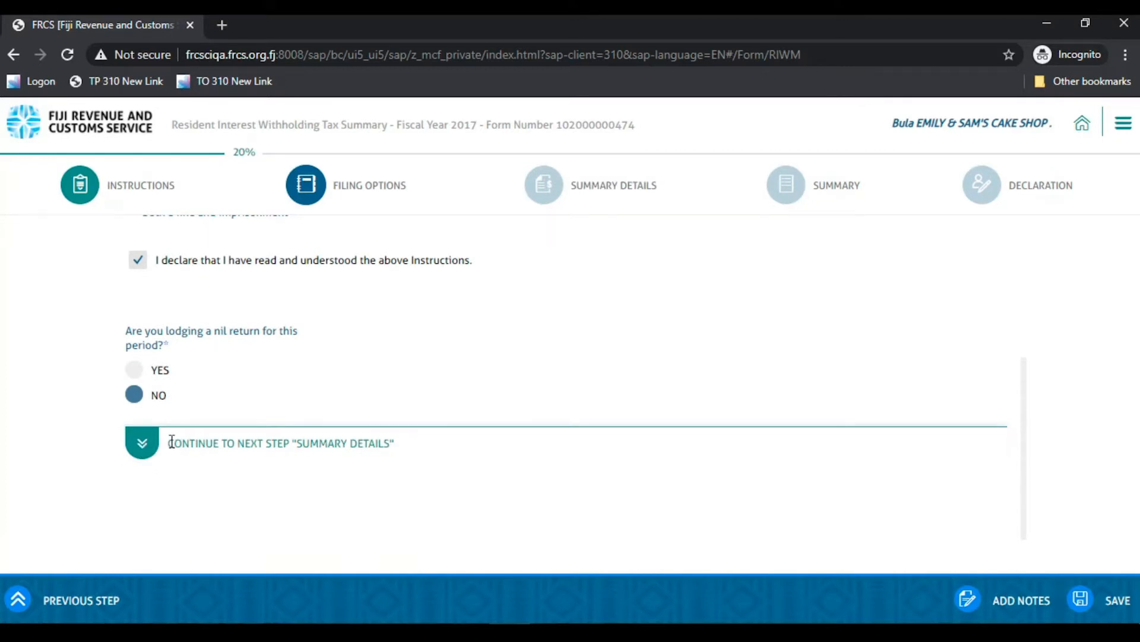
{"action": "left_click_drag", "start_coordinate": [175, 443], "coordinate": [395, 446]}
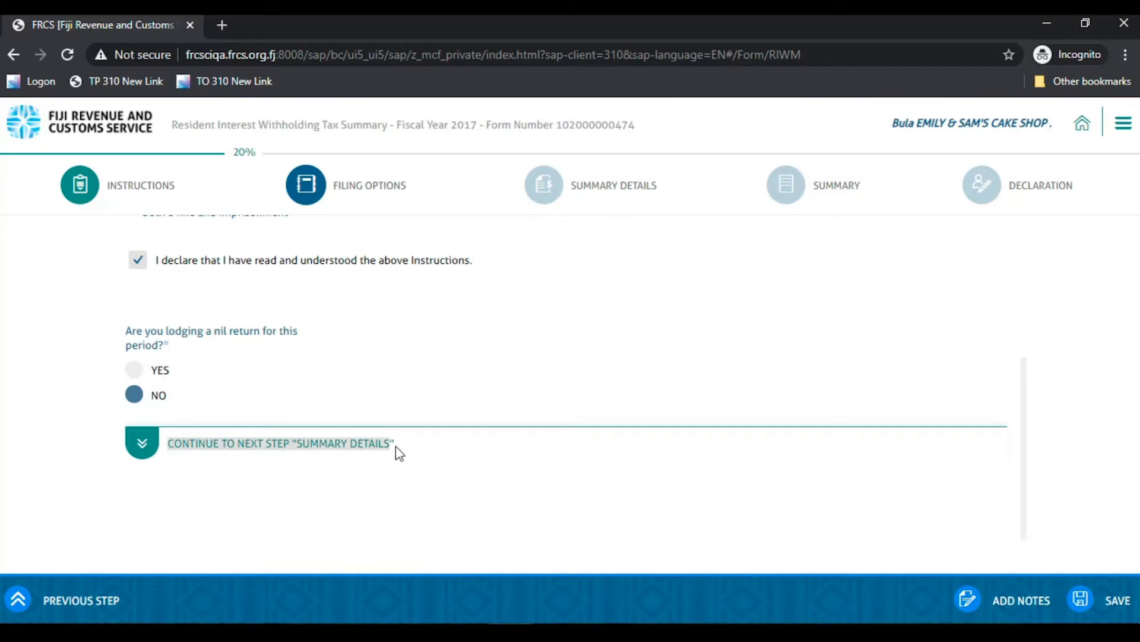
{"action": "left_click", "coordinate": [145, 451]}
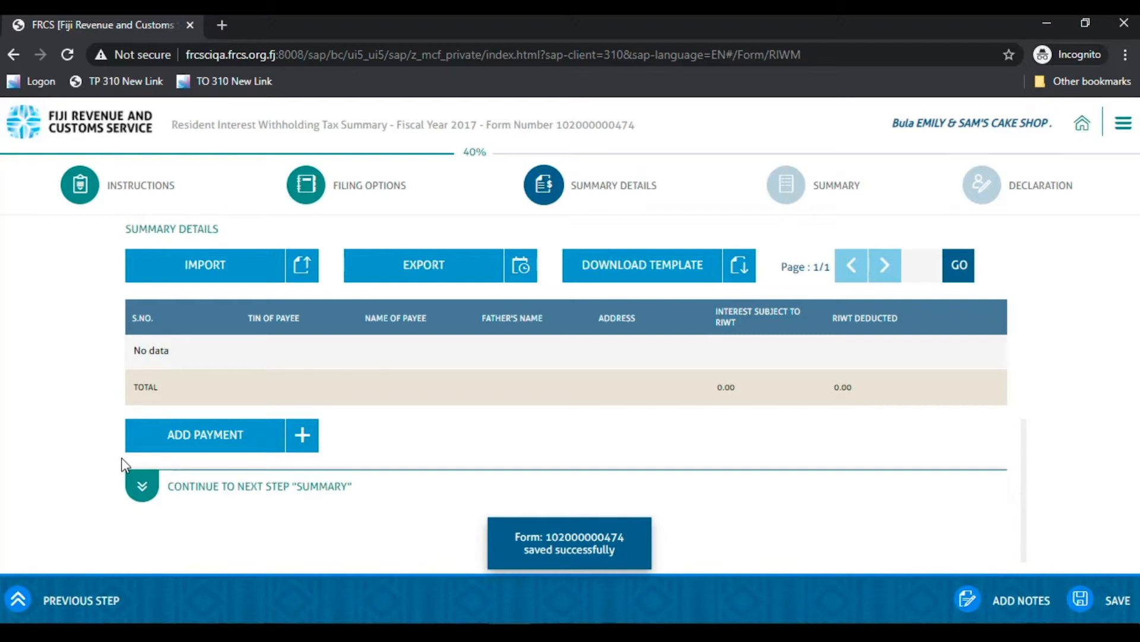
- Download the payee template RIWT_M (3).xlsx and open it in Excel
{"action": "left_click", "coordinate": [612, 275]}
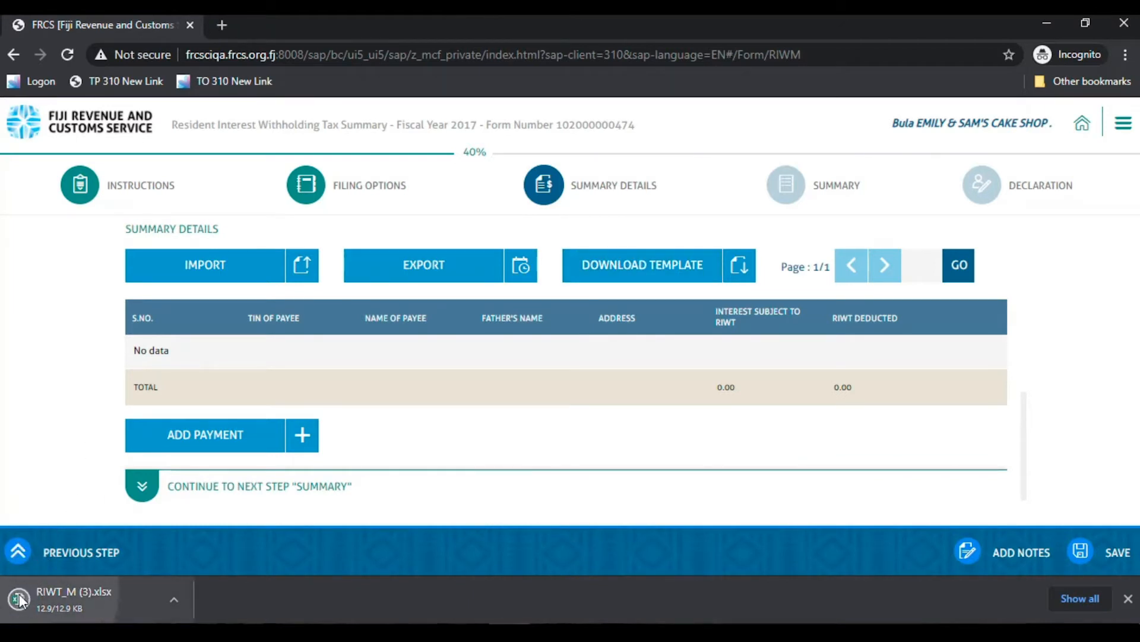
{"action": "left_click", "coordinate": [20, 603]}
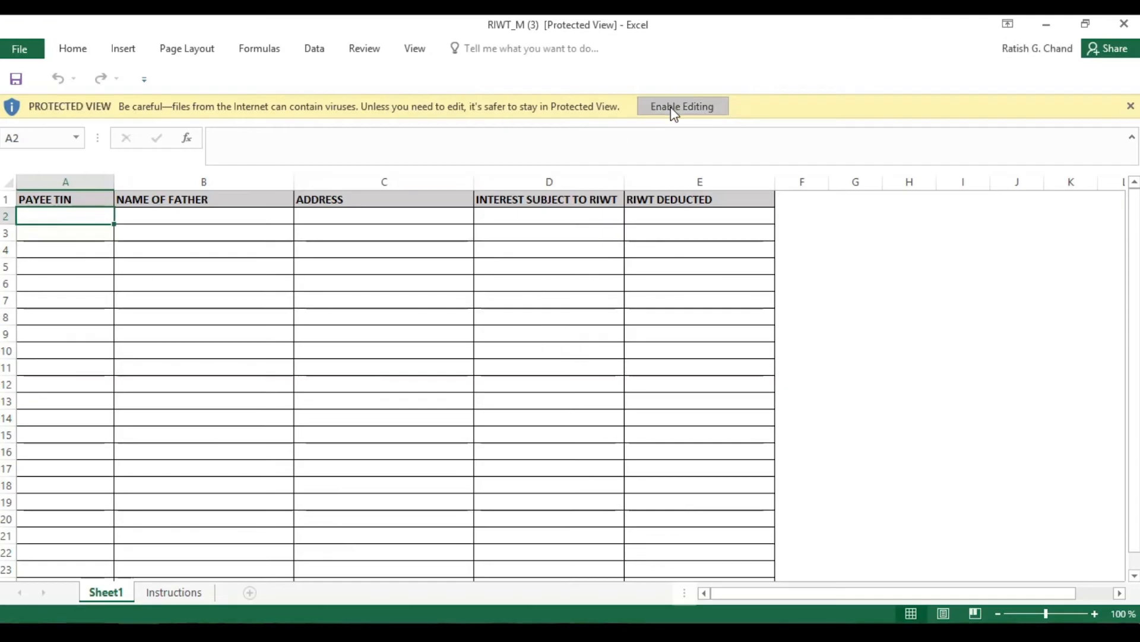
- Enable editing and fill row 2 with payee TIN, father's name, address, 10000 interest and 1000 RIWT
{"action": "left_click", "coordinate": [675, 108]}
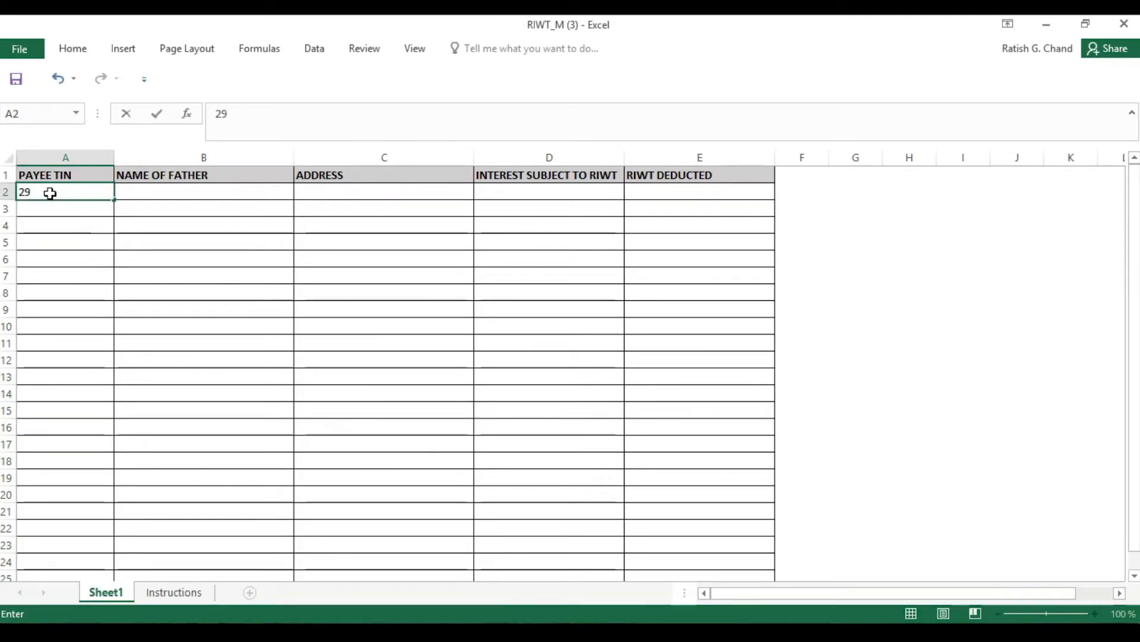
{"action": "key", "text": "Tab"}
{"action": "type", "text": "Ji"}
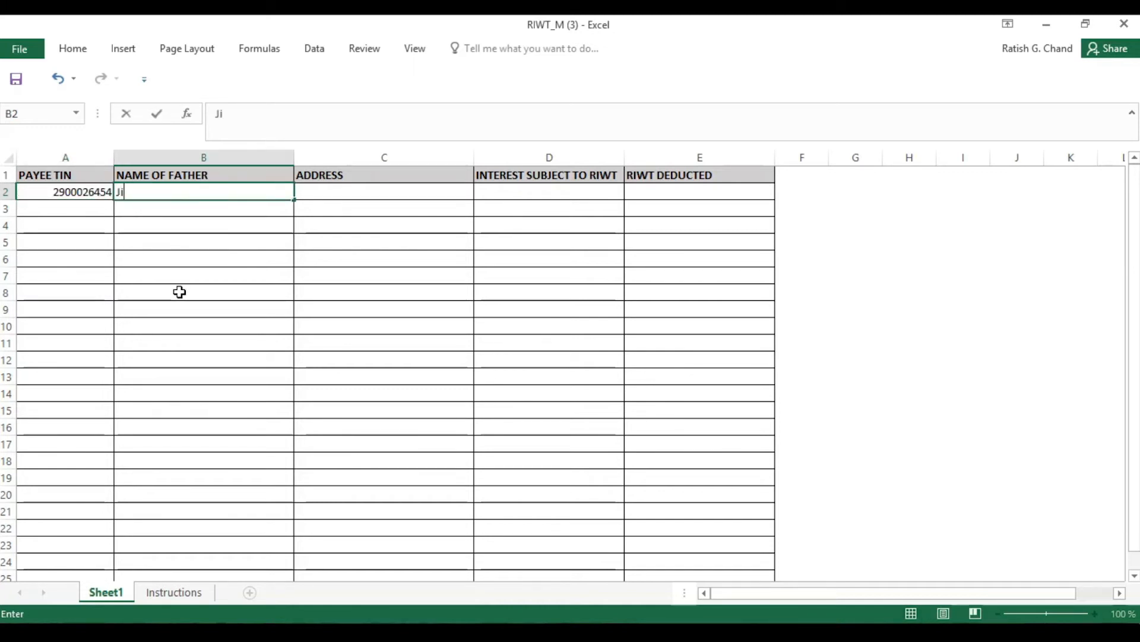
{"action": "type", "text": "mmy"}
{"action": "left_click", "coordinate": [379, 193]}
{"action": "type", "text": "Suva"}
{"action": "left_click", "coordinate": [539, 191]}
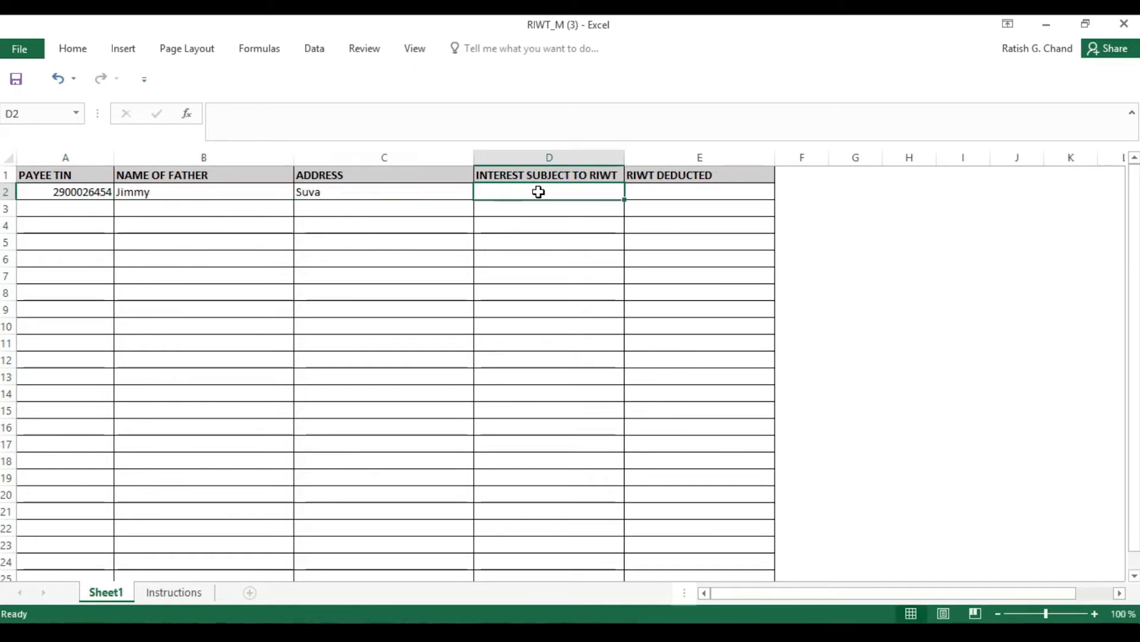
{"action": "type", "text": "10000"}
{"action": "left_click", "coordinate": [650, 191]}
{"action": "type", "text": "1000"}
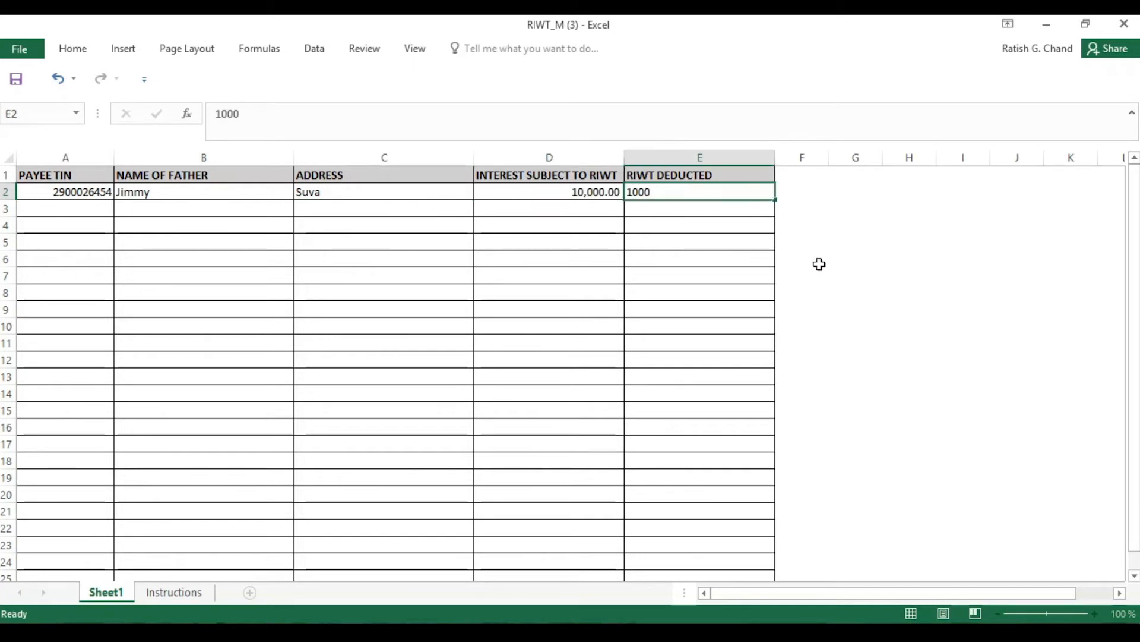
{"action": "key", "text": "ctrl+Return"}
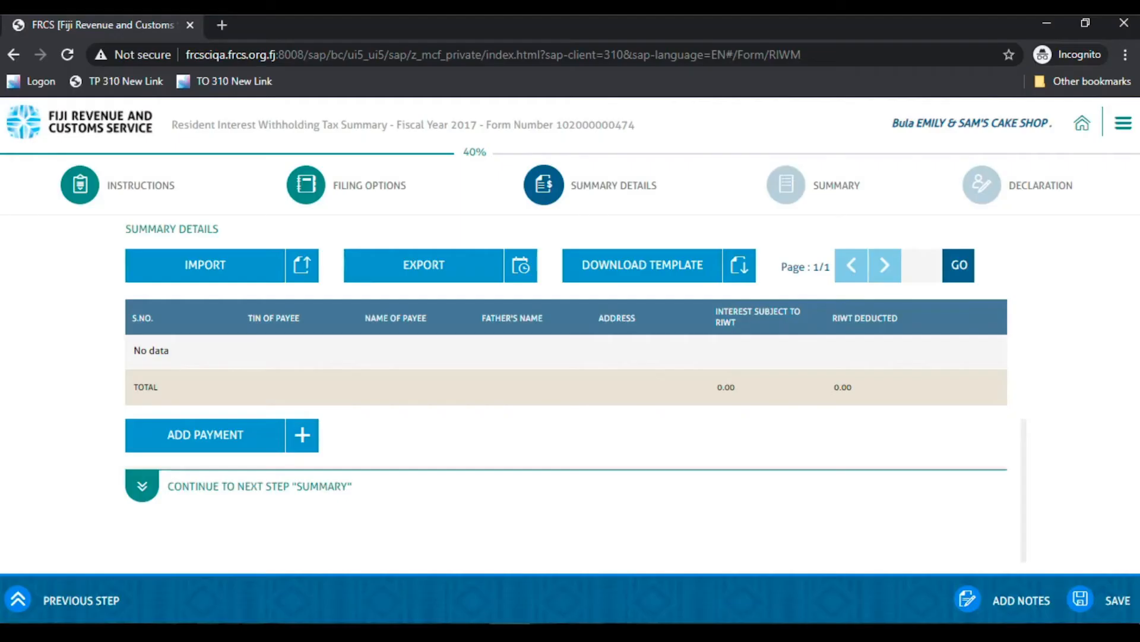
{"action": "left_click", "coordinate": [214, 272]}
{"action": "scroll", "coordinate": [95, 152], "scroll_direction": "up", "scroll_amount": 1}
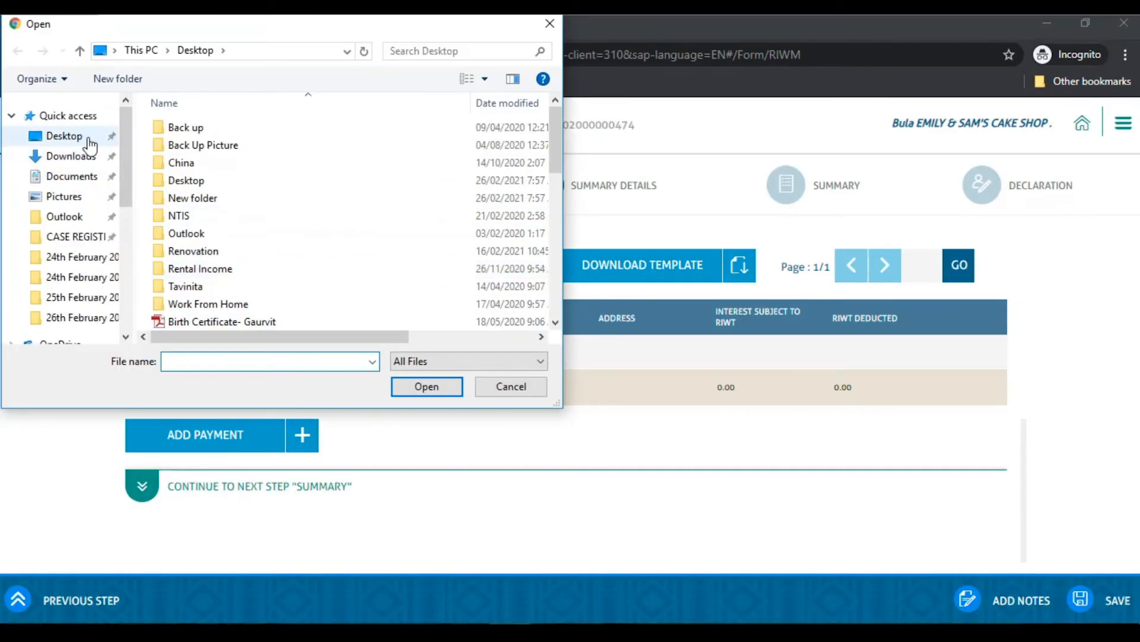
{"action": "left_click", "coordinate": [77, 138]}
{"action": "scroll", "coordinate": [226, 196], "scroll_direction": "down", "scroll_amount": 2}
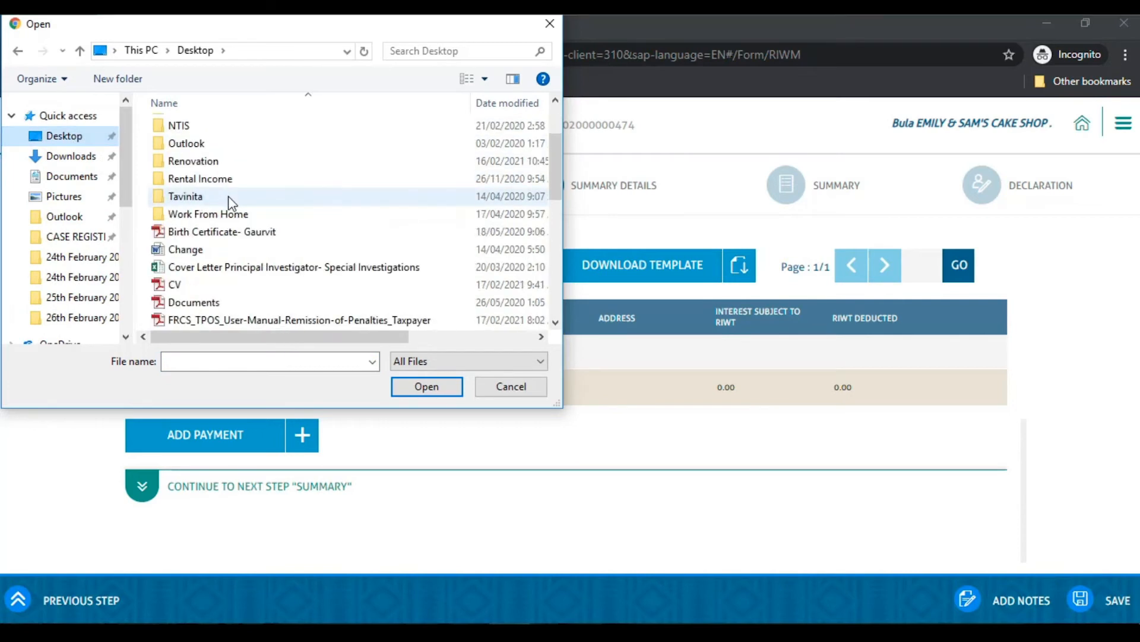
{"action": "left_click", "coordinate": [181, 358]}
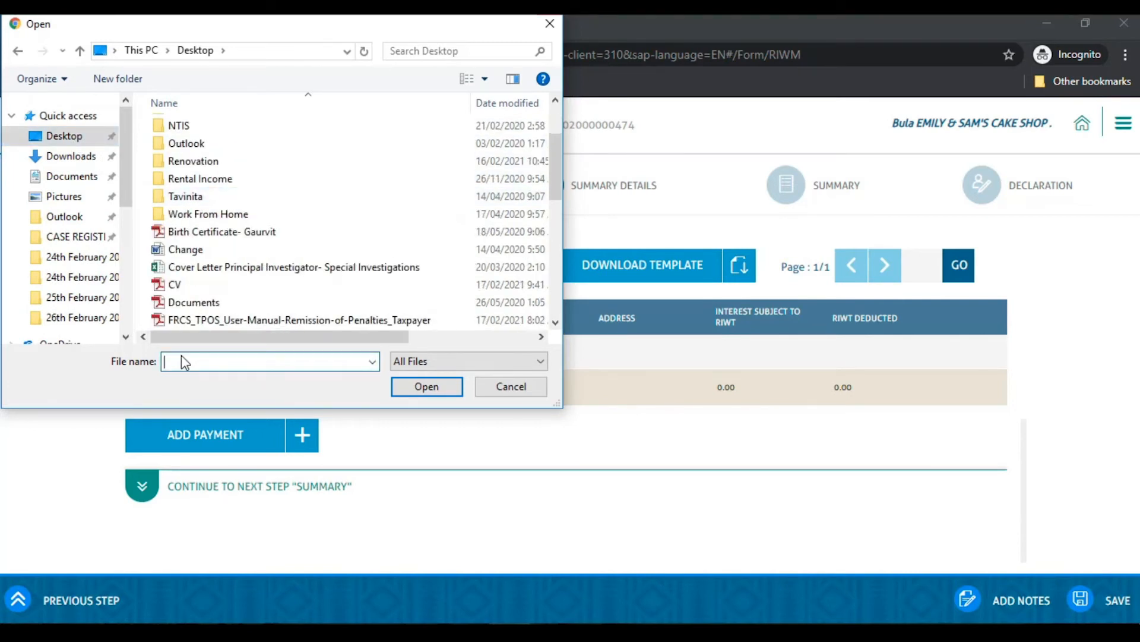
{"action": "type", "text": "ri"}
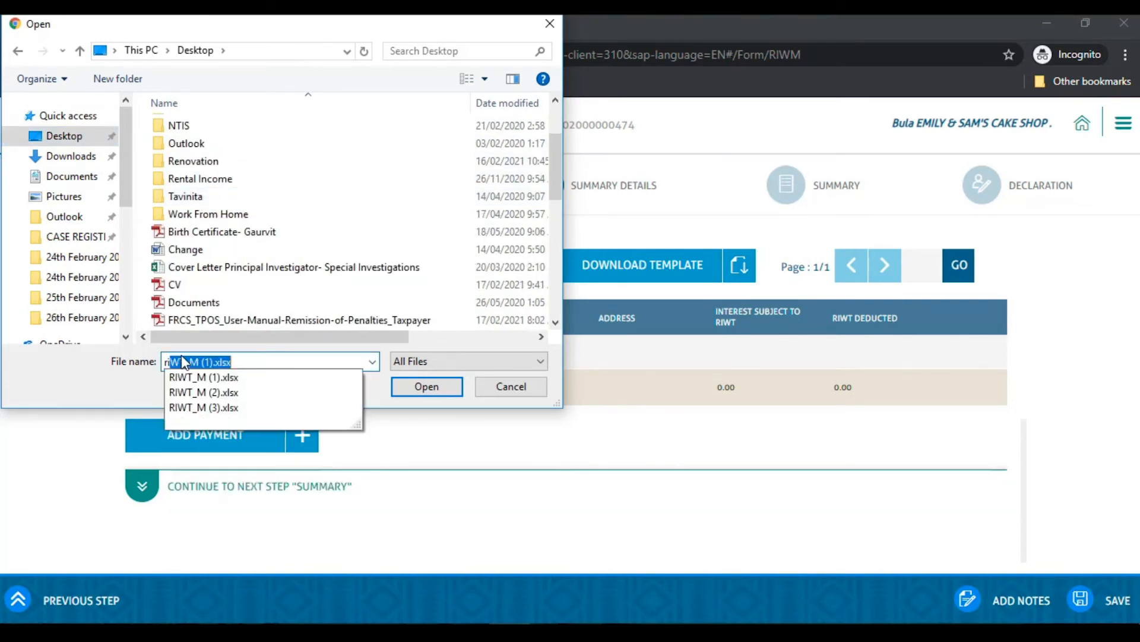
{"action": "type", "text": "w"}
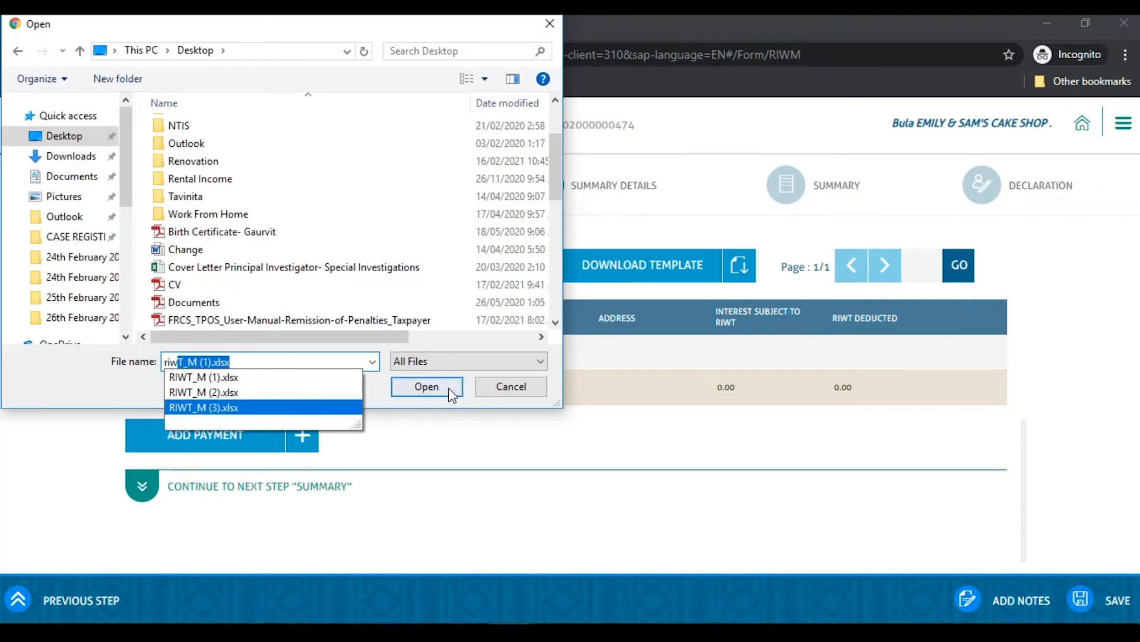
{"action": "left_click", "coordinate": [496, 386]}
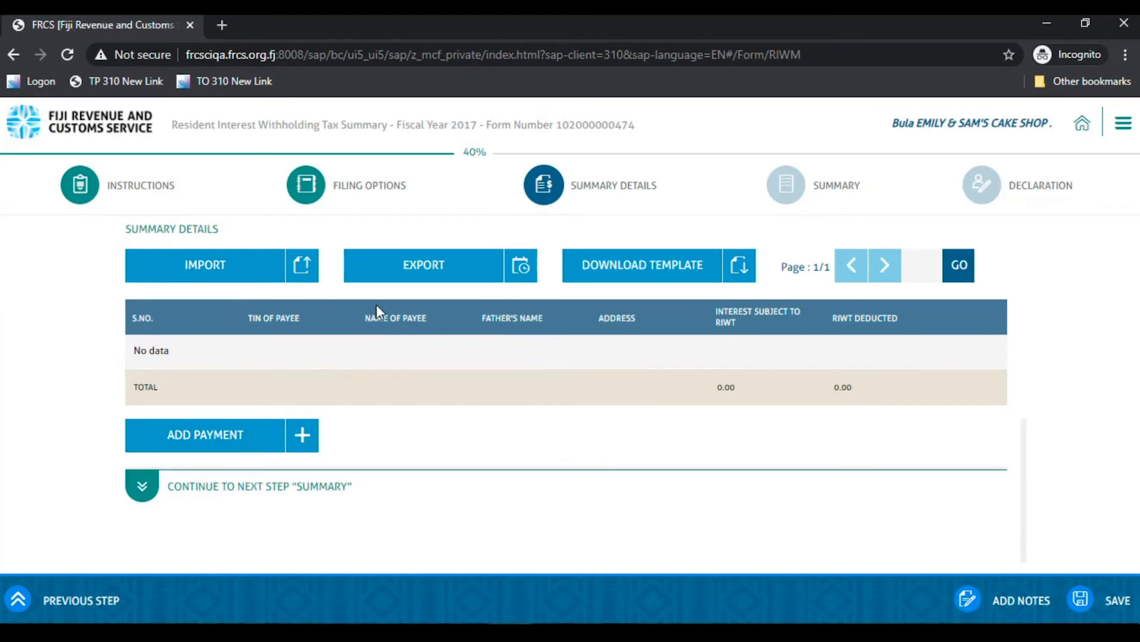
- Add a payee row with TIN, father's name, interest 10000 and RIWT deducted 1000
{"action": "left_click", "coordinate": [197, 450]}
{"action": "left_click", "coordinate": [272, 344]}
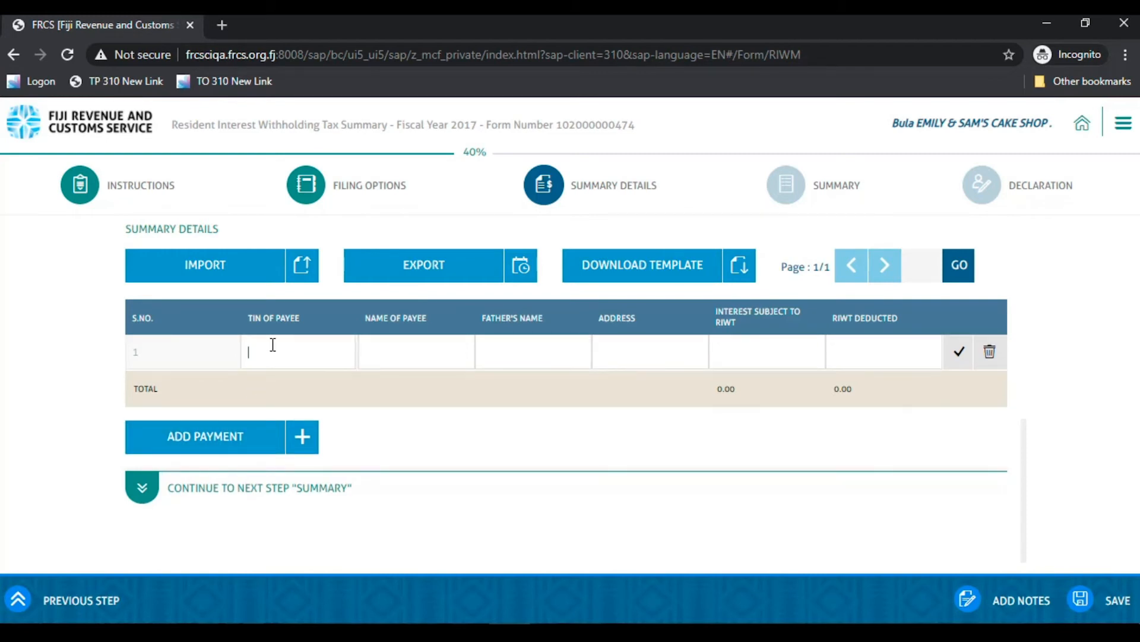
{"action": "left_click", "coordinate": [507, 351]}
{"action": "type", "text": "Jimmy"}
{"action": "left_click", "coordinate": [772, 348]}
{"action": "type", "text": "10000"}
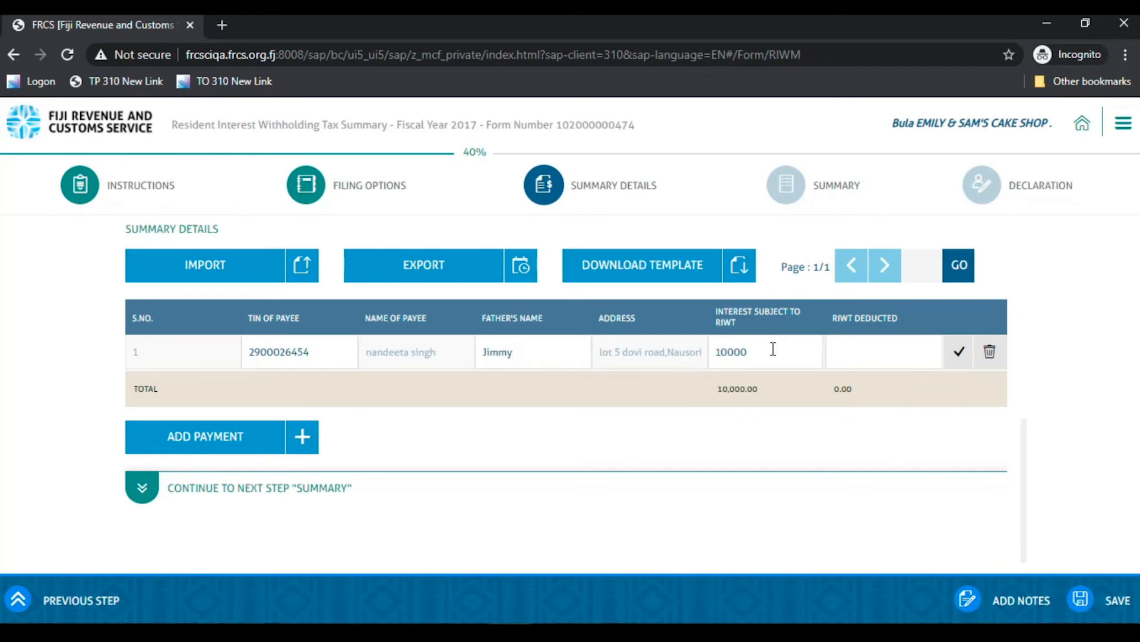
{"action": "left_click", "coordinate": [866, 346]}
{"action": "type", "text": "1000"}
{"action": "left_click", "coordinate": [957, 353]}
- Correct the payee row's interest amount to 11,000 and save it
{"action": "left_click", "coordinate": [955, 356]}
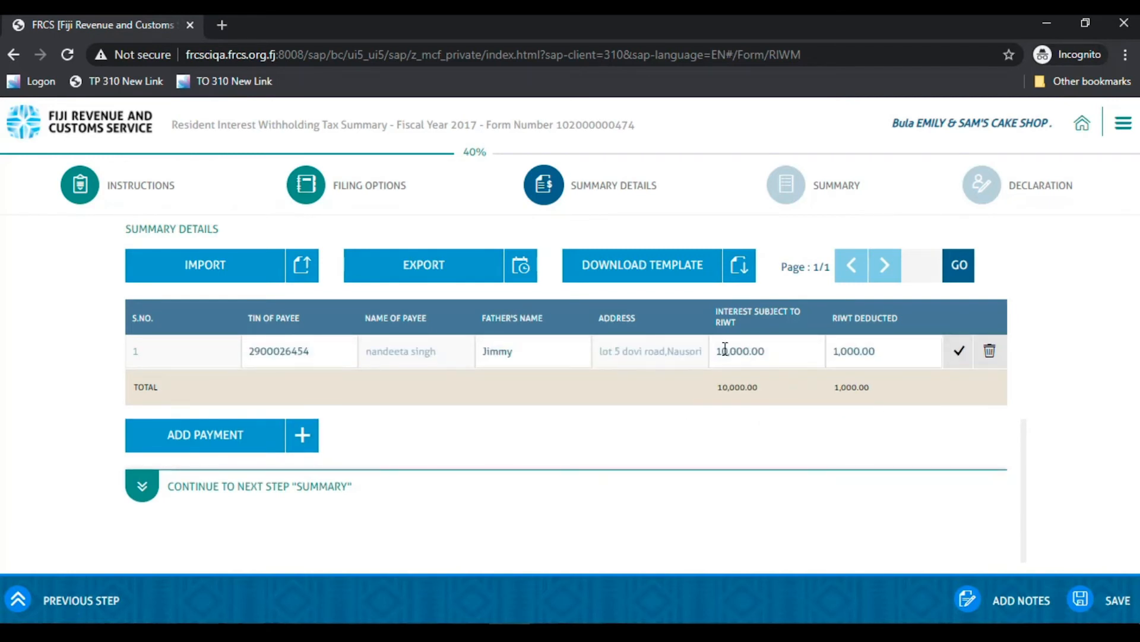
{"action": "left_click", "coordinate": [725, 349]}
{"action": "key", "text": "BackSpace"}
{"action": "type", "text": "1"}
{"action": "left_click", "coordinate": [961, 354]}
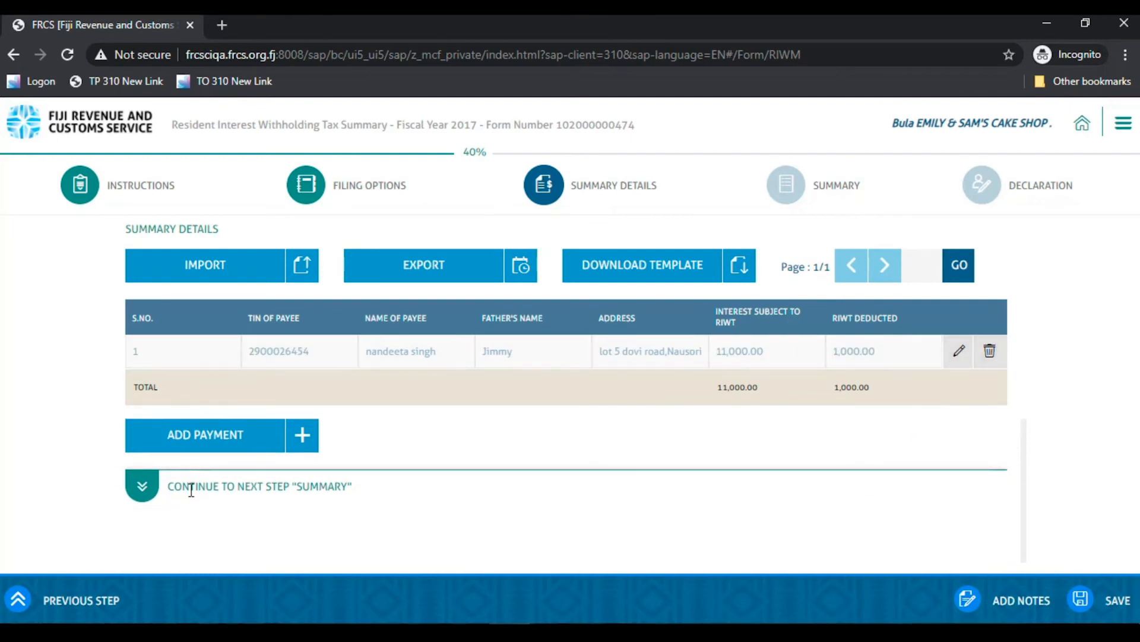
- Review the Summary totals showing 1,950.00 late penalty and 2,950.00 net payable, then proceed to Declaration
{"action": "left_click", "coordinate": [136, 489]}
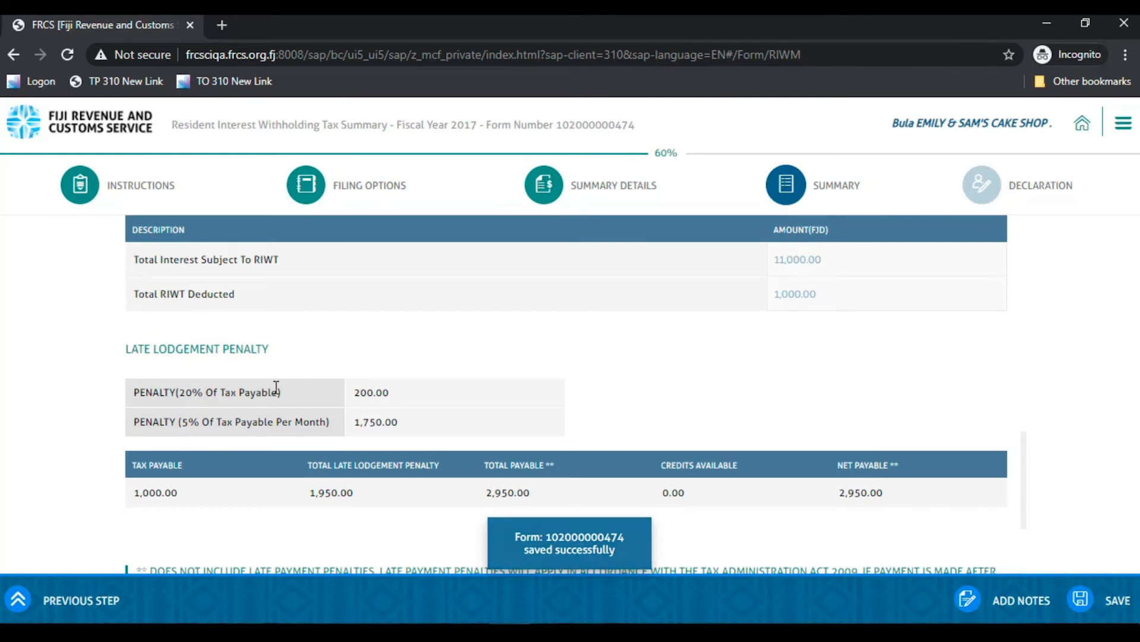
{"action": "scroll", "coordinate": [276, 387], "scroll_direction": "down", "scroll_amount": 3}
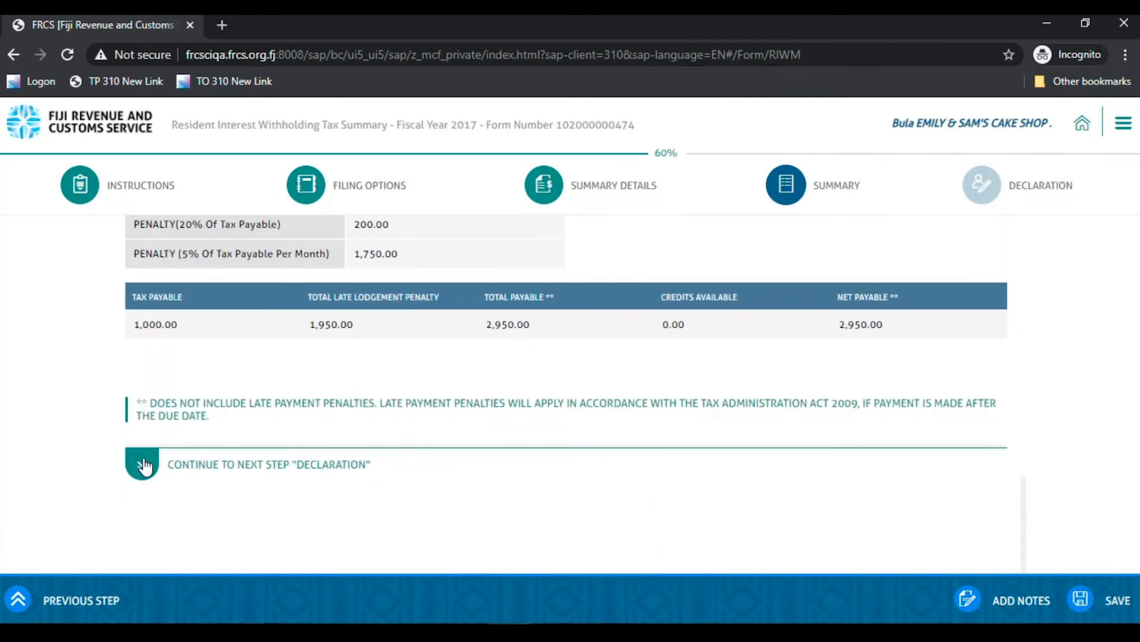
{"action": "left_click", "coordinate": [144, 466]}
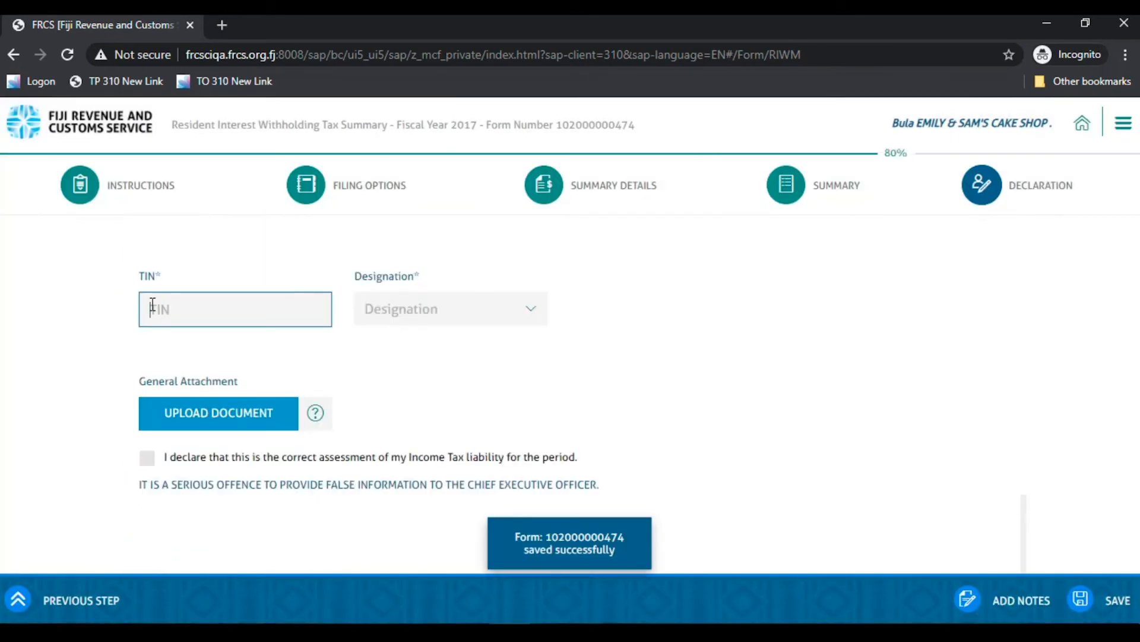
- Enter the declarant's TIN, choose Accountant as designation, and tick the correctness declaration
{"action": "left_click", "coordinate": [184, 312]}
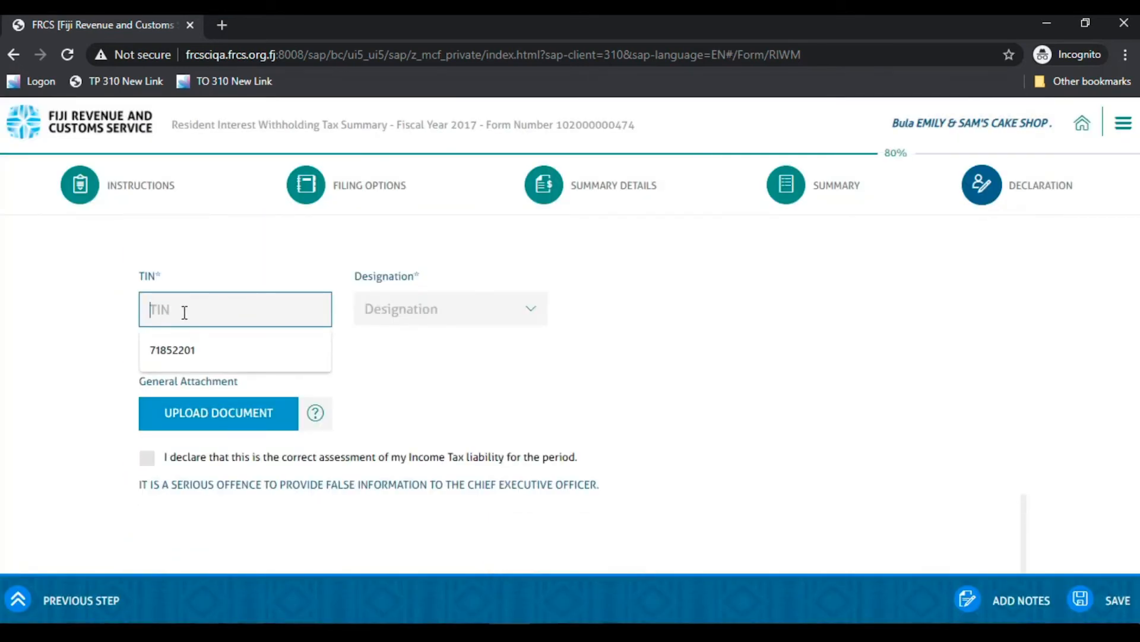
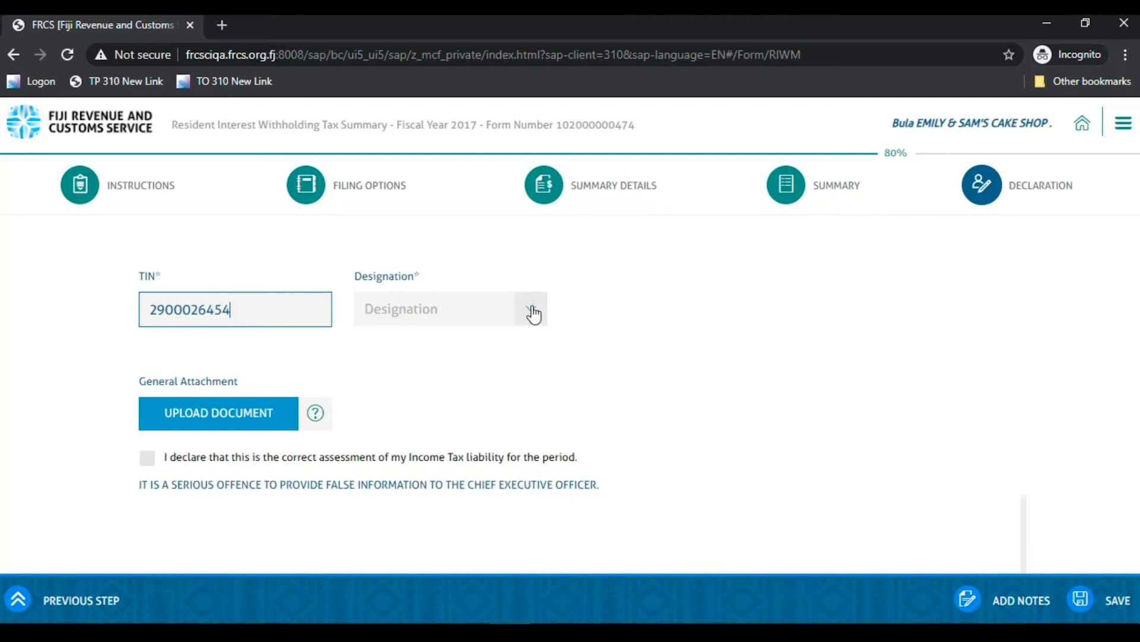
{"action": "left_click", "coordinate": [534, 314]}
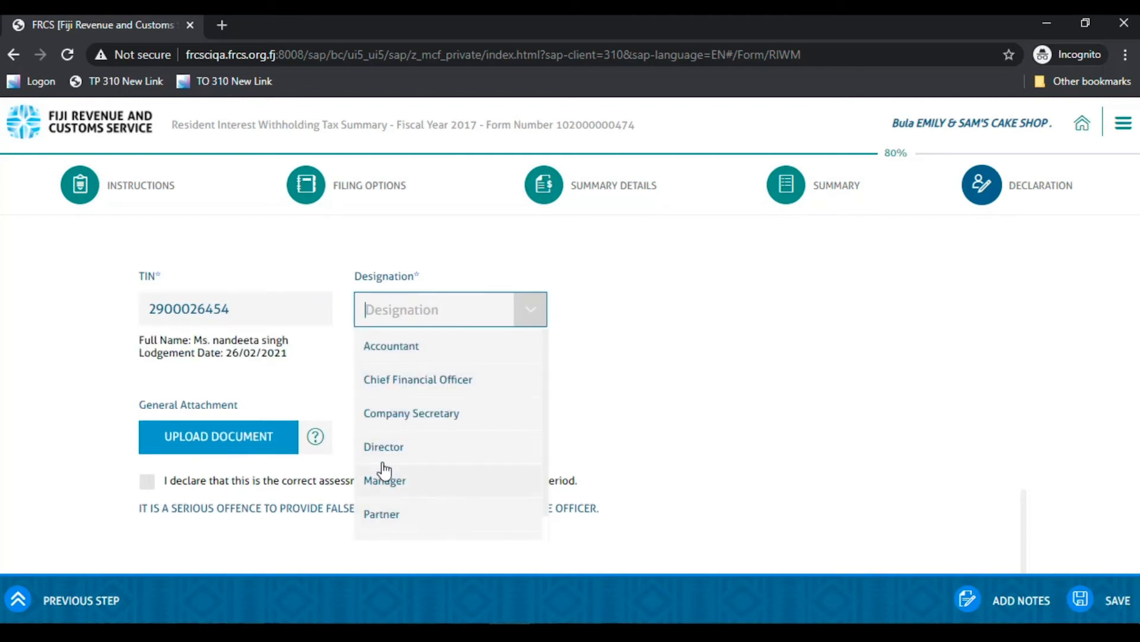
{"action": "left_click", "coordinate": [382, 348]}
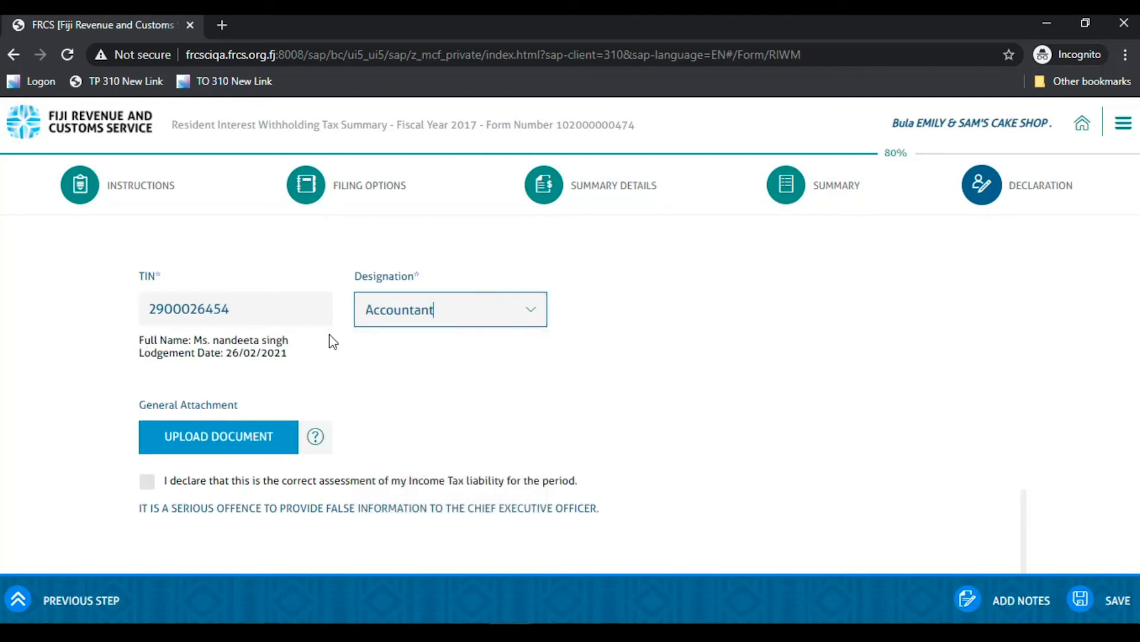
{"action": "left_click", "coordinate": [146, 479]}
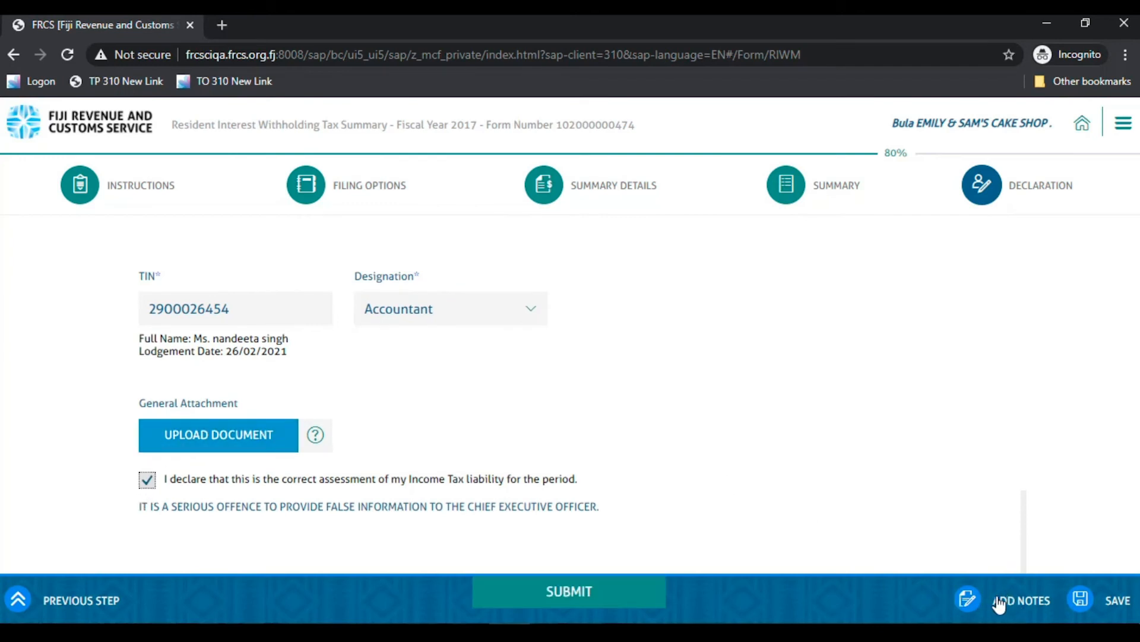
- Add and save the note 'notes can be added' to the return
{"action": "left_click", "coordinate": [971, 603]}
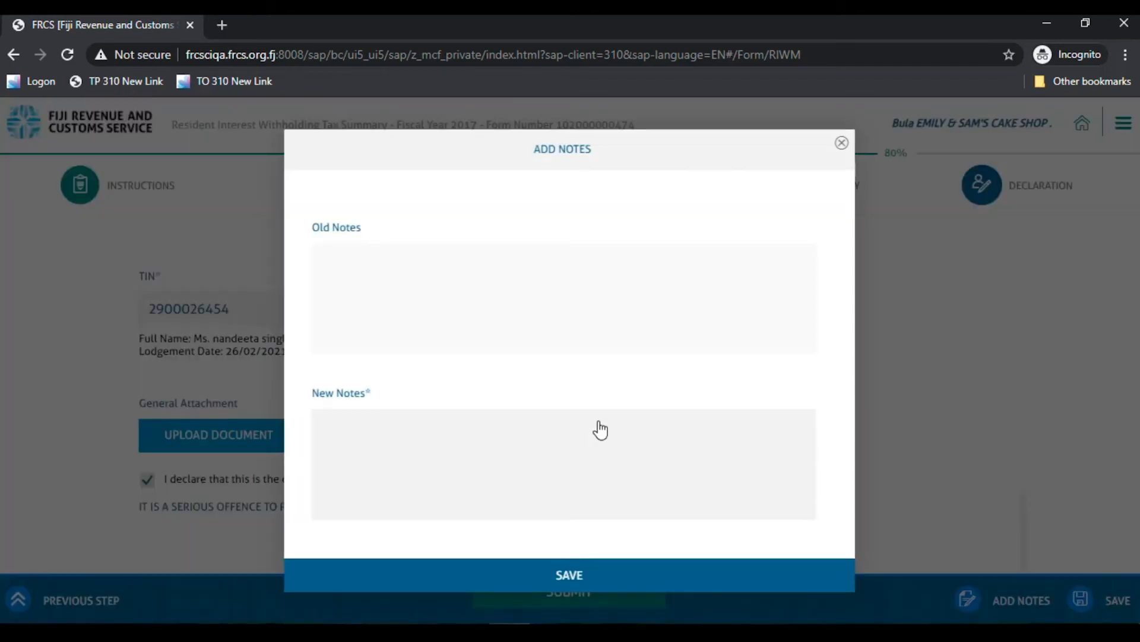
{"action": "left_click", "coordinate": [599, 428]}
{"action": "type", "text": "note"}
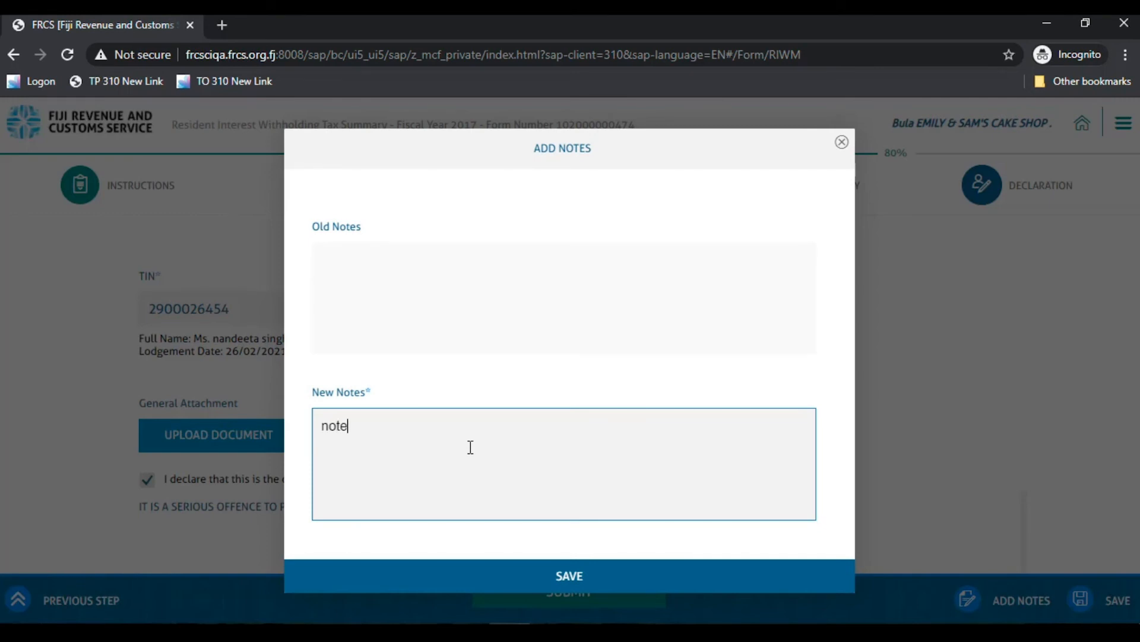
{"action": "type", "text": "s can be added"}
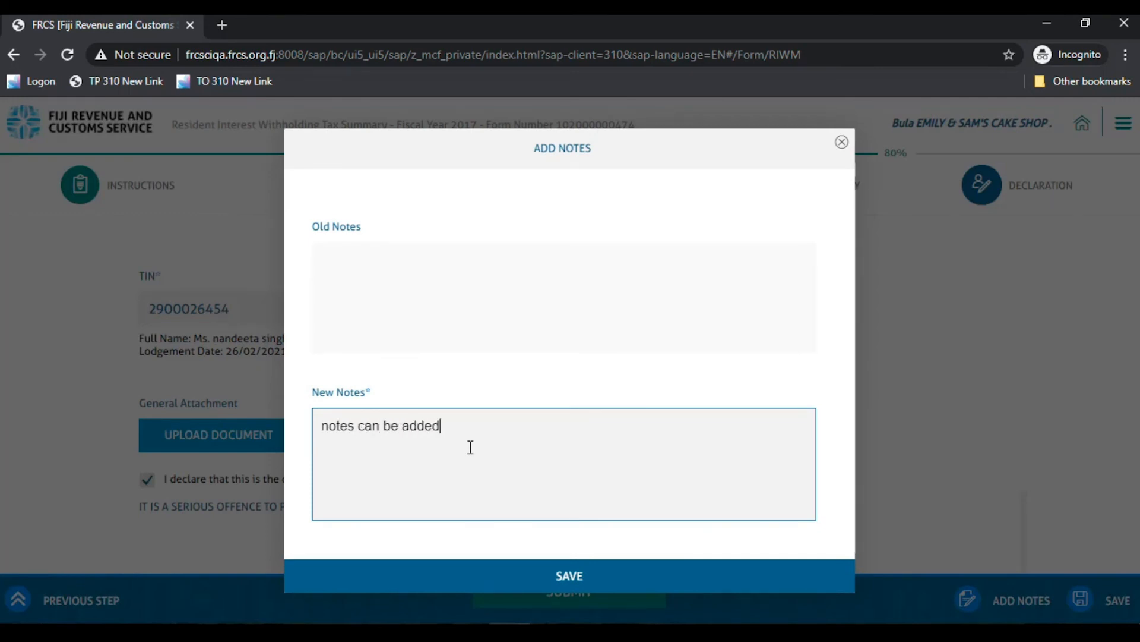
{"action": "left_click", "coordinate": [564, 578]}
- Submit the return and download the filing confirmation PDF
{"action": "left_click", "coordinate": [553, 591]}
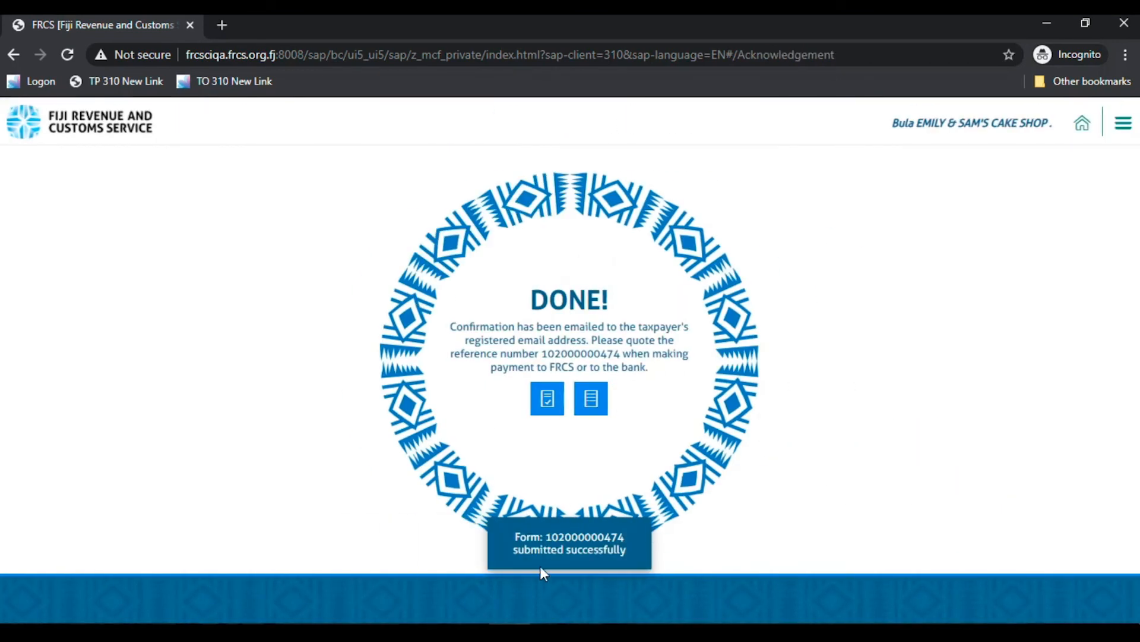
{"action": "left_click", "coordinate": [546, 401]}
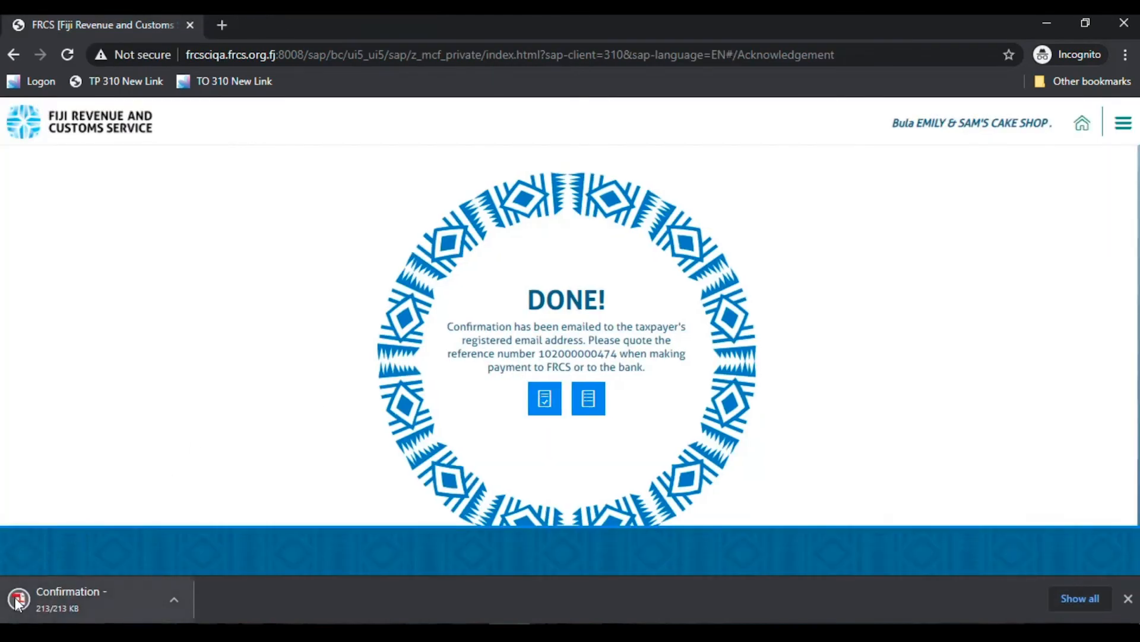
{"action": "left_click", "coordinate": [18, 600]}
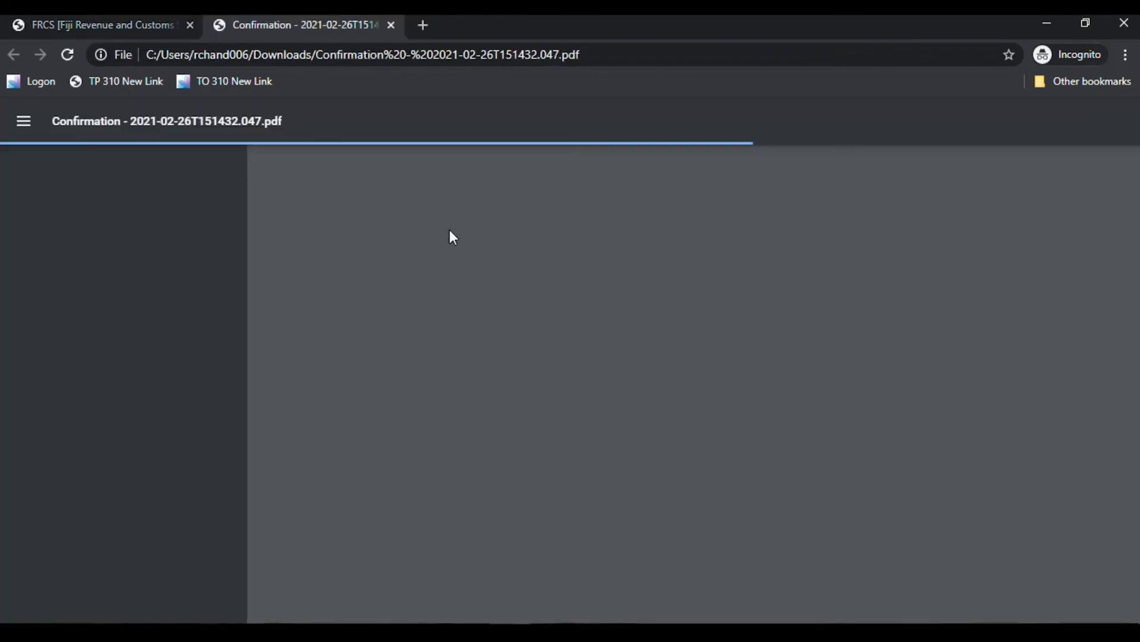
- Scroll through the Filing Confirmation PDF, close it, and return to the TPOS home dashboard
{"action": "scroll", "coordinate": [565, 350], "scroll_direction": "down", "scroll_amount": 7}
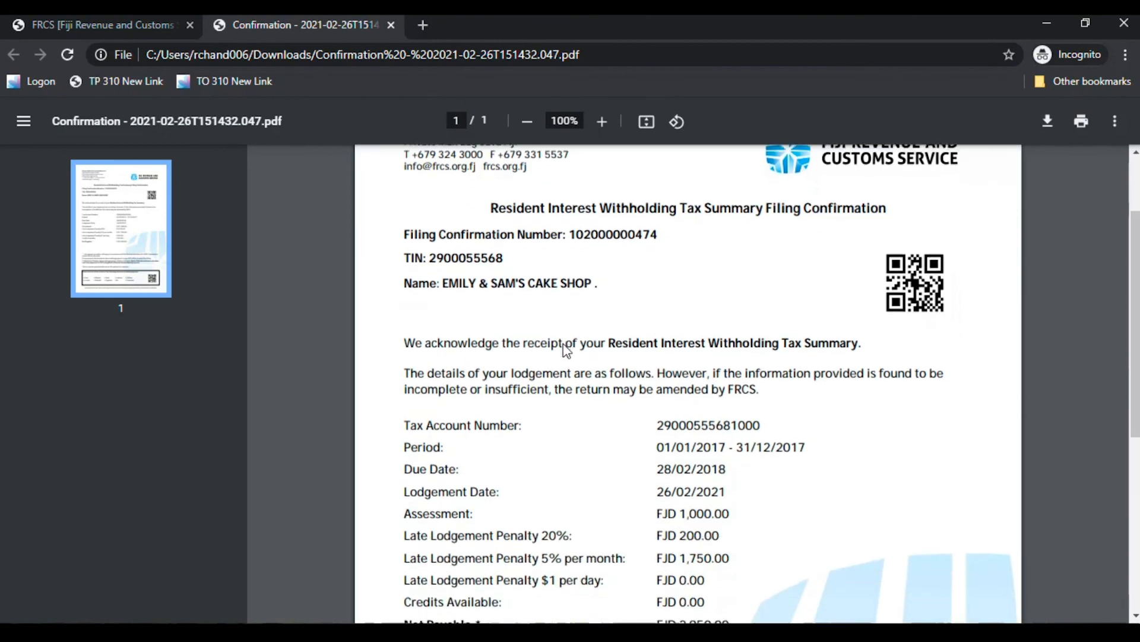
{"action": "scroll", "coordinate": [566, 351], "scroll_direction": "down", "scroll_amount": 1}
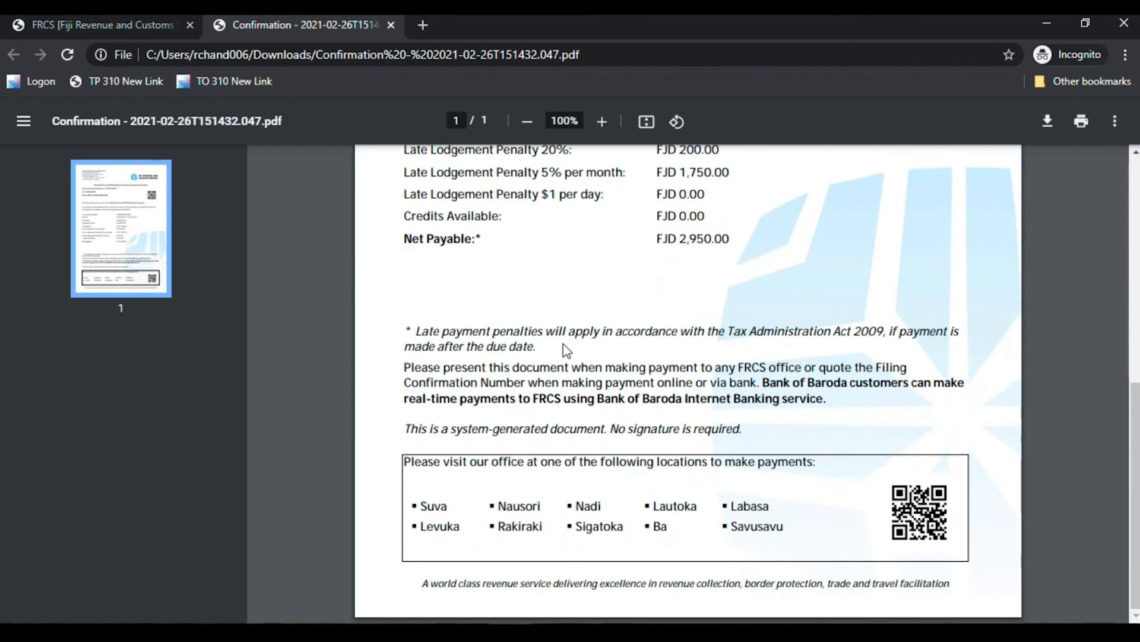
{"action": "scroll", "coordinate": [569, 323], "scroll_direction": "up", "scroll_amount": 8}
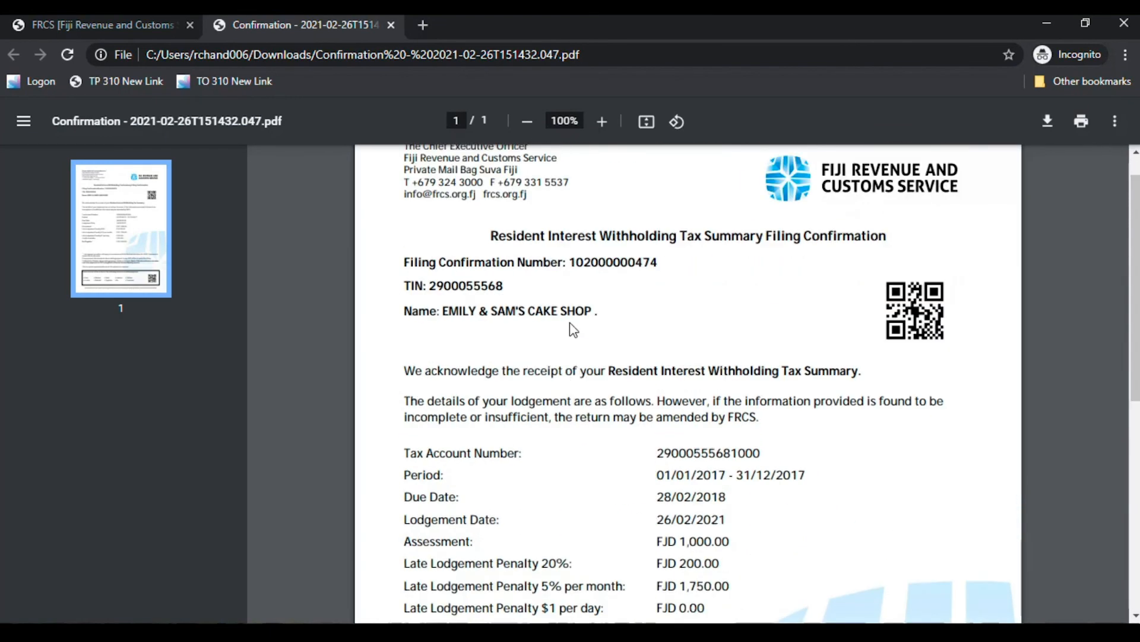
{"action": "left_click", "coordinate": [391, 25]}
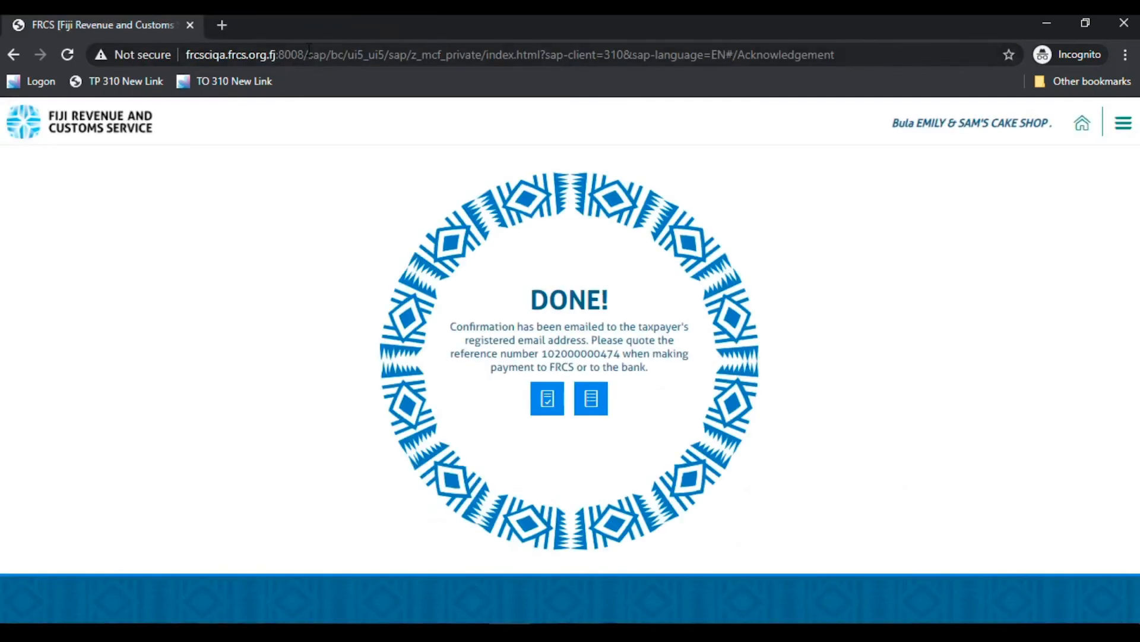
{"action": "left_click", "coordinate": [1084, 125]}
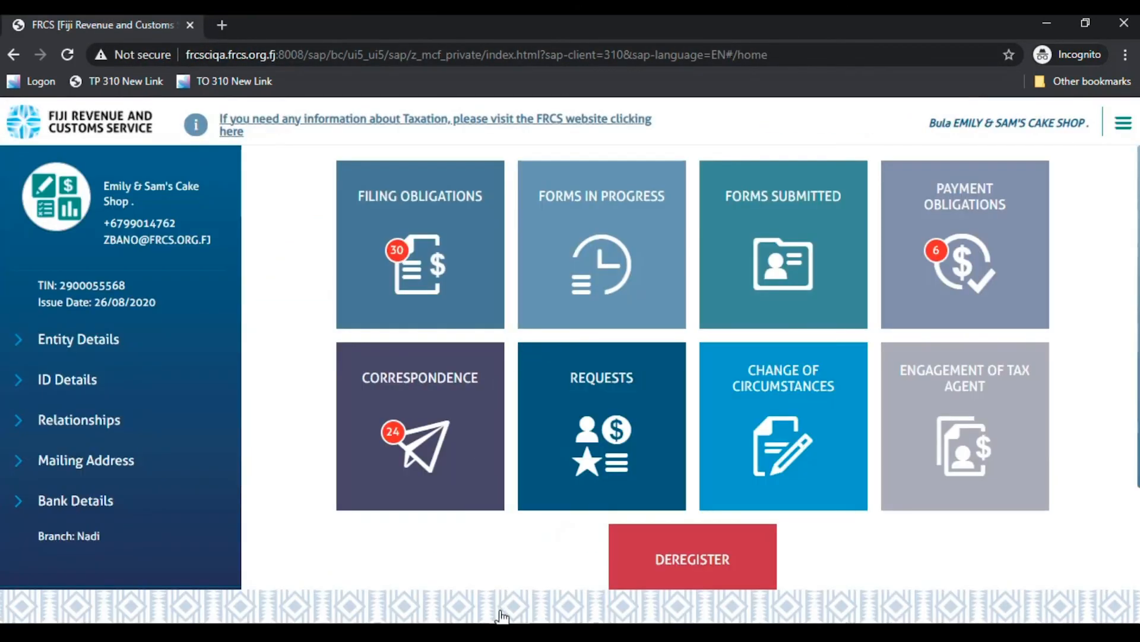